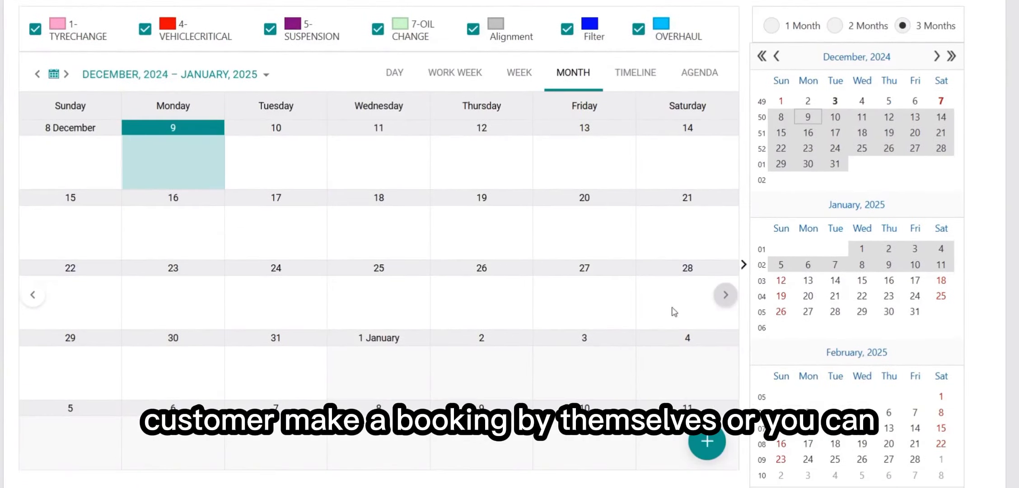
Open the Setting menu on the Booking page to list areas like System, Branch and Currency
scroll(520, 309, "up", 3)
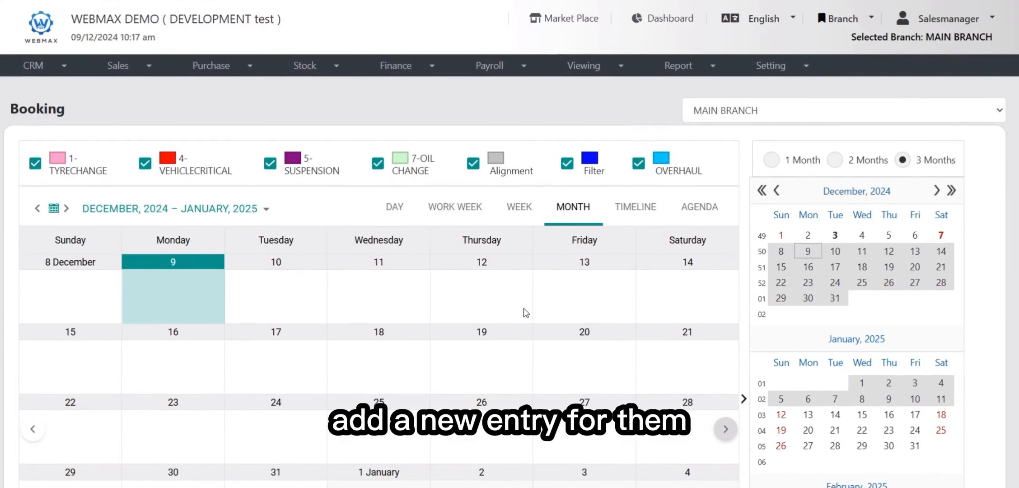
left_click(796, 65)
Open System settings' Customer Check In tab and point out the URL Link and QR Image fields
left_click(791, 92)
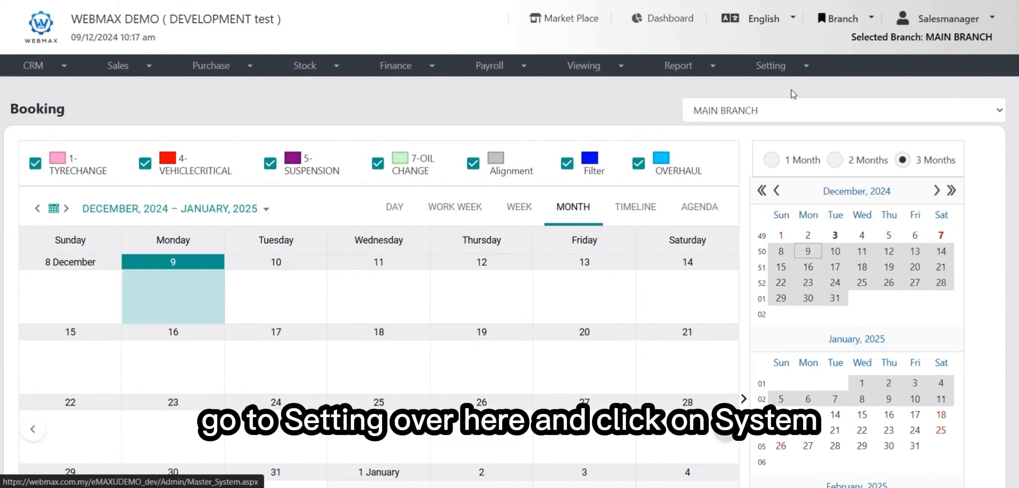
left_click(316, 156)
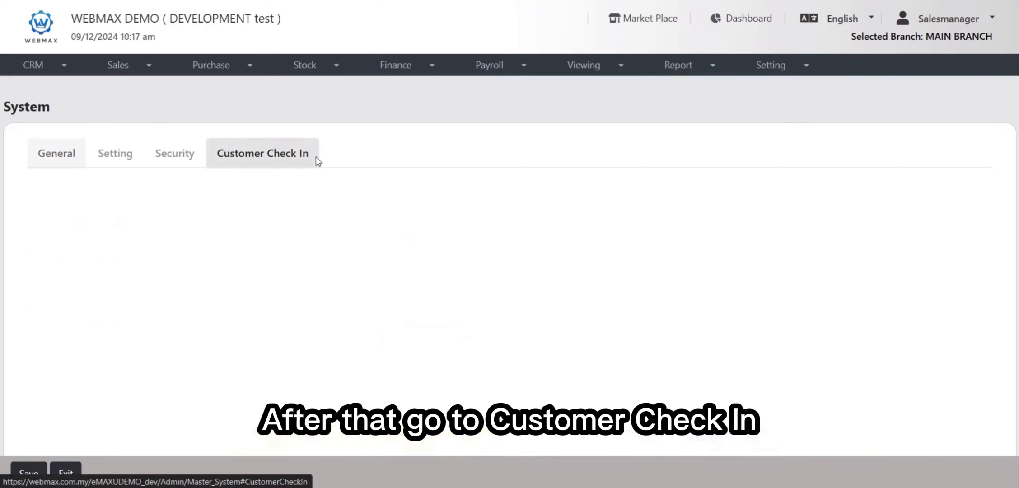
scroll(566, 276, "down", 4)
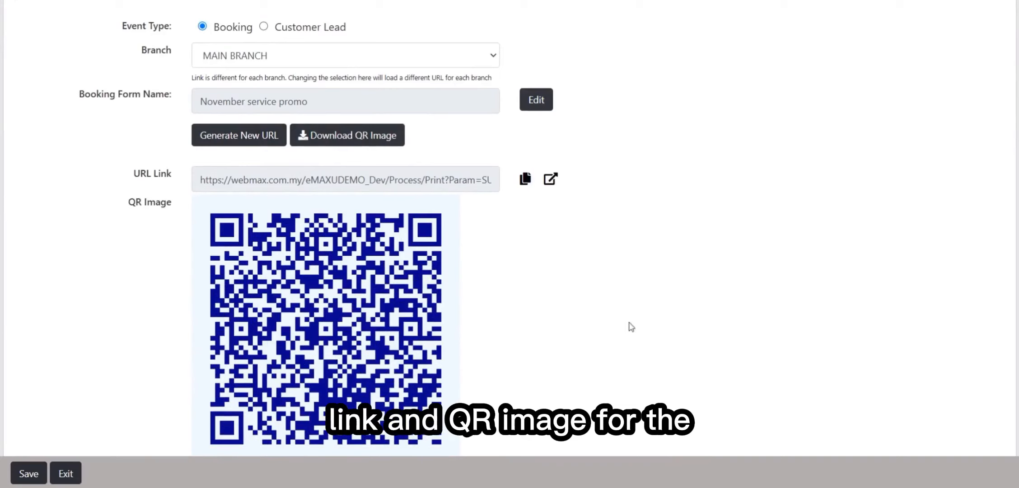
scroll(722, 126, "up", 1)
scroll(722, 127, "up", 2)
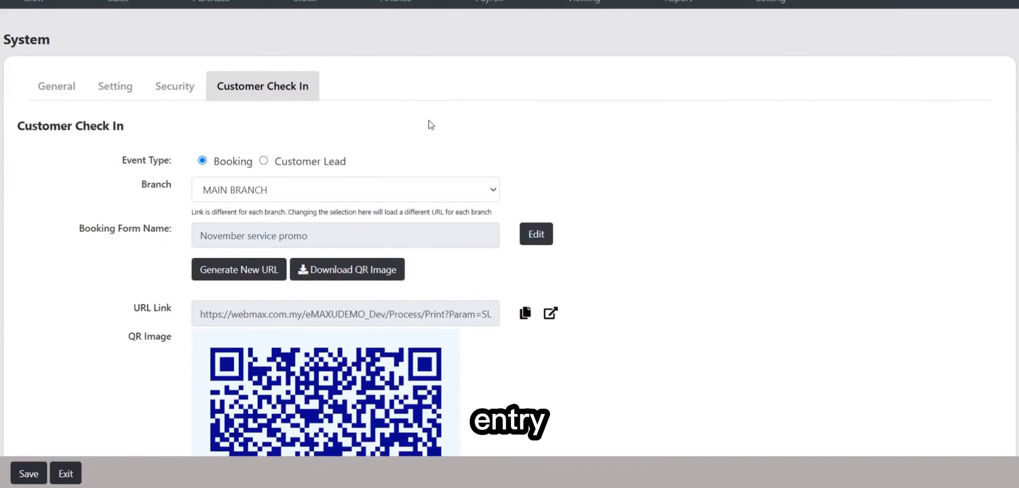
left_click_drag(127, 307, 175, 311)
left_click_drag(121, 333, 180, 337)
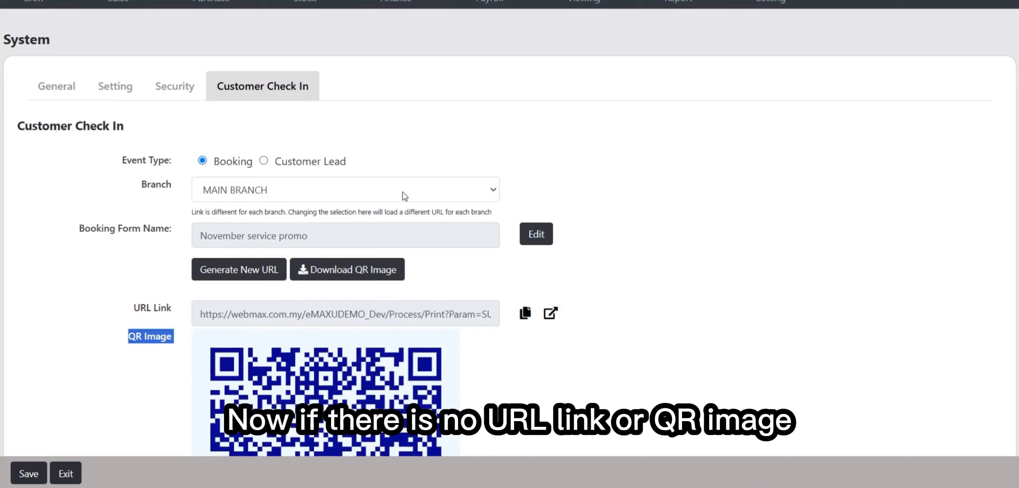
left_click(433, 166)
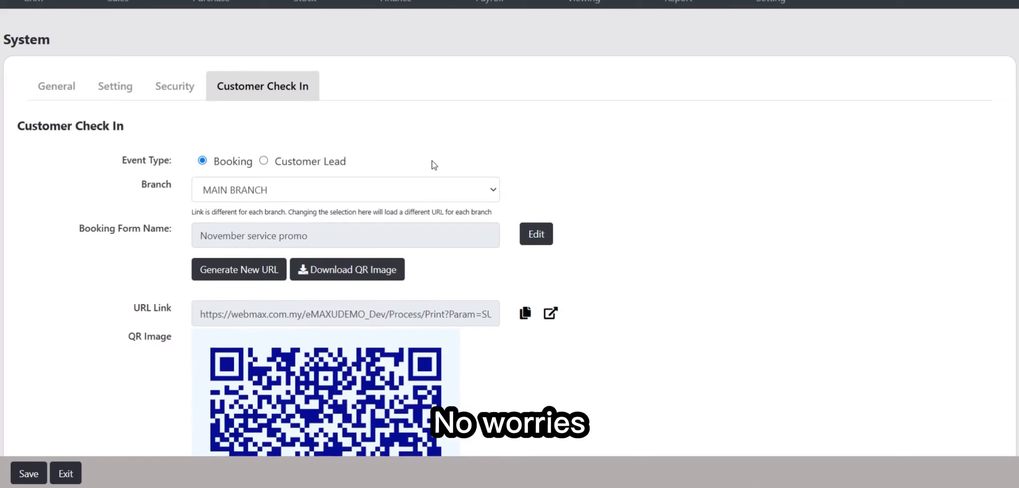
Review the Event Type and Booking Form Name, keeping MAIN BRANCH as the branch
left_click_drag(119, 159, 163, 161)
left_click(183, 174)
left_click(198, 198)
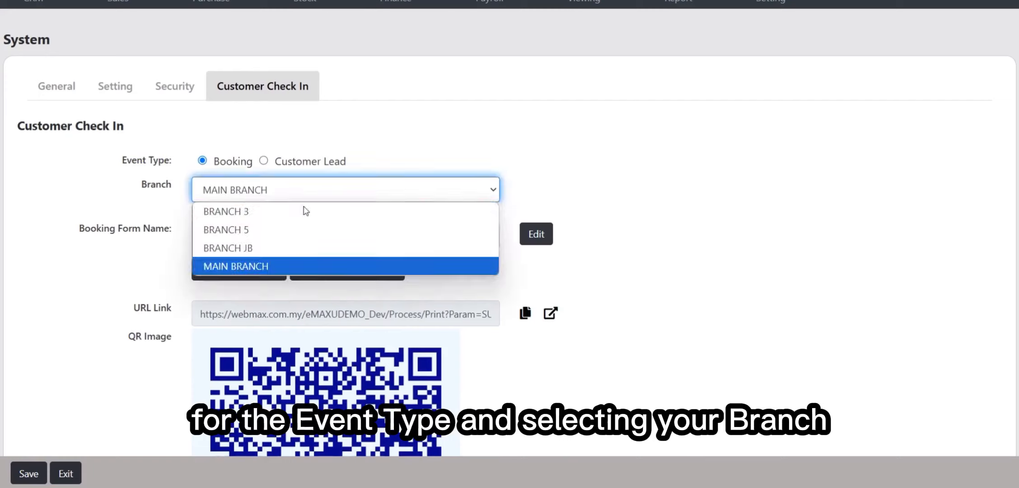
left_click(279, 263)
left_click_drag(77, 238, 180, 238)
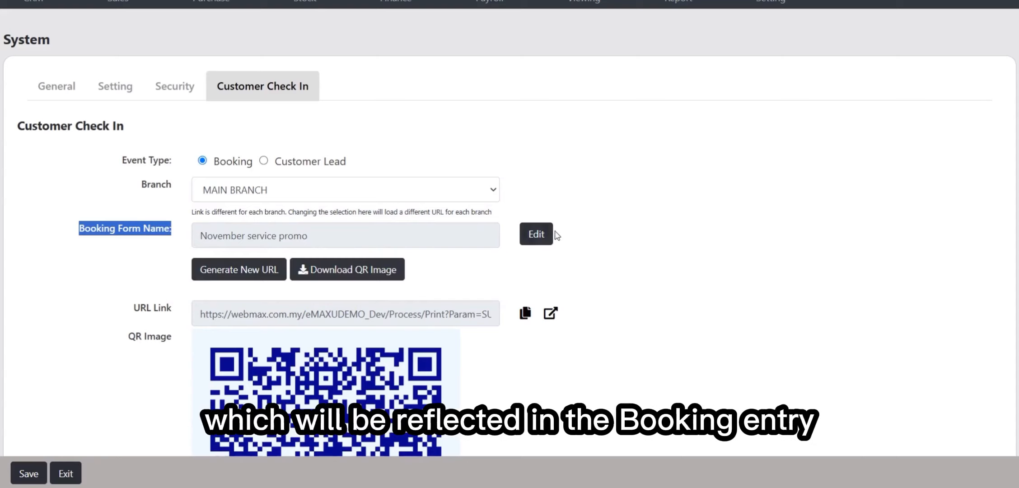
left_click(567, 233)
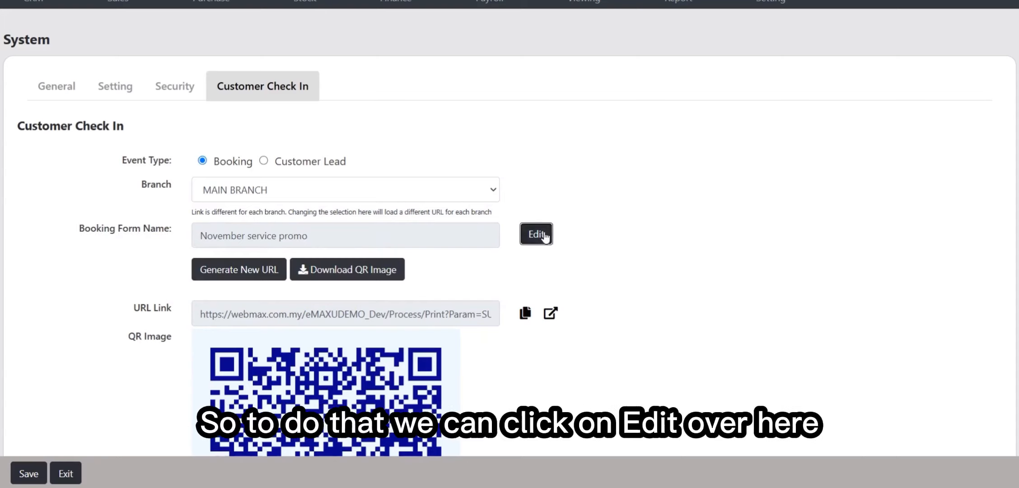
Rename the booking form to 'December Service Promo' and save the name
left_click(544, 233)
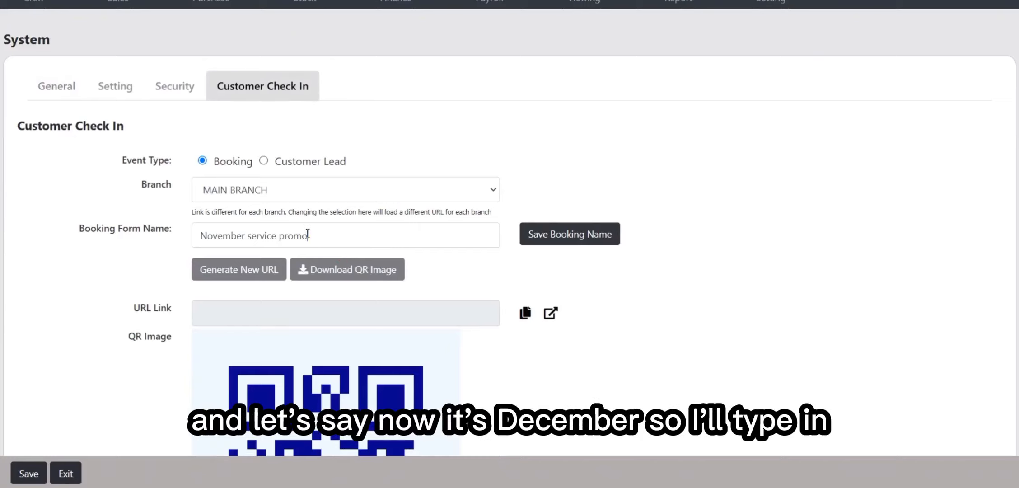
left_click_drag(306, 235, 81, 226)
type("Decembe")
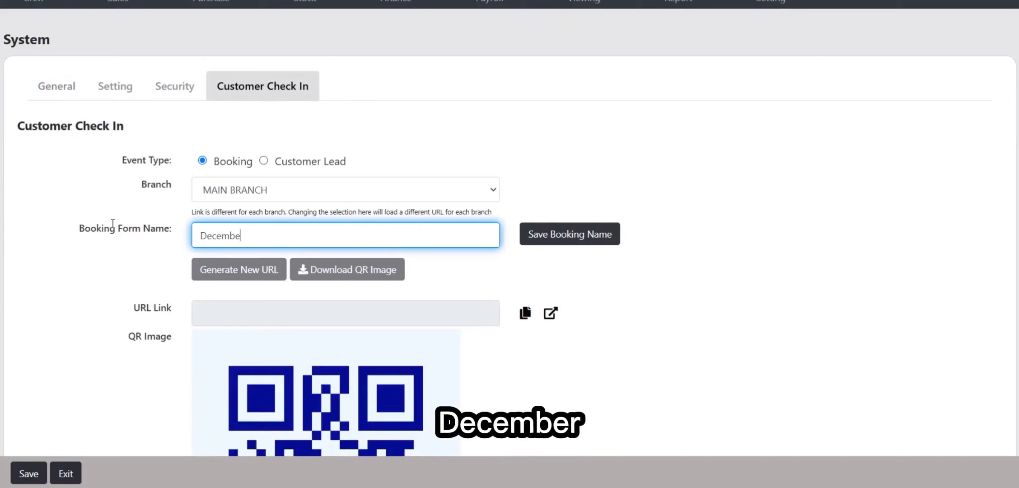
type("r Service ")
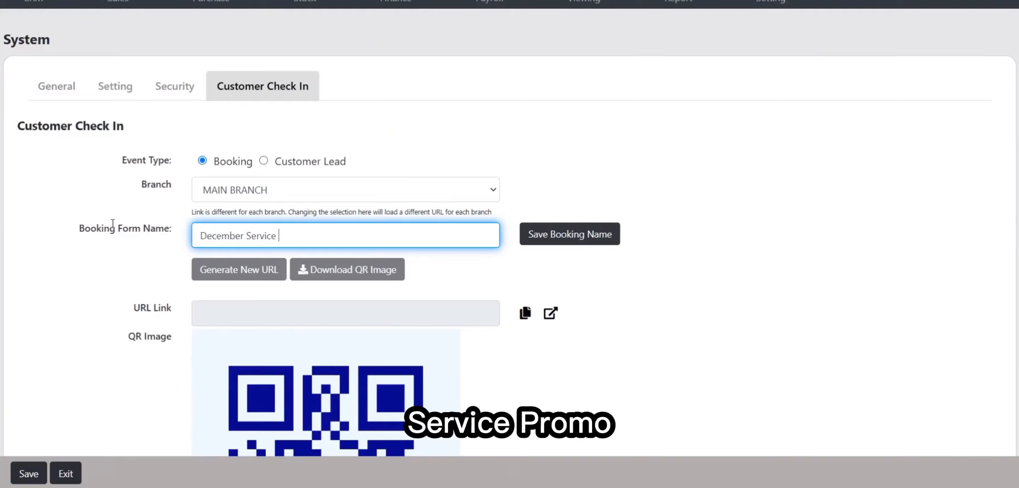
type("Promo")
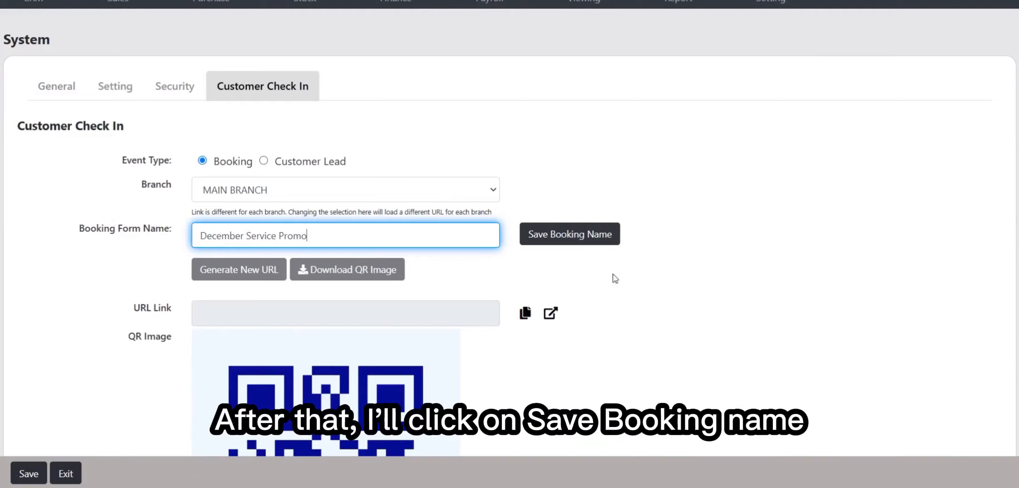
left_click(587, 240)
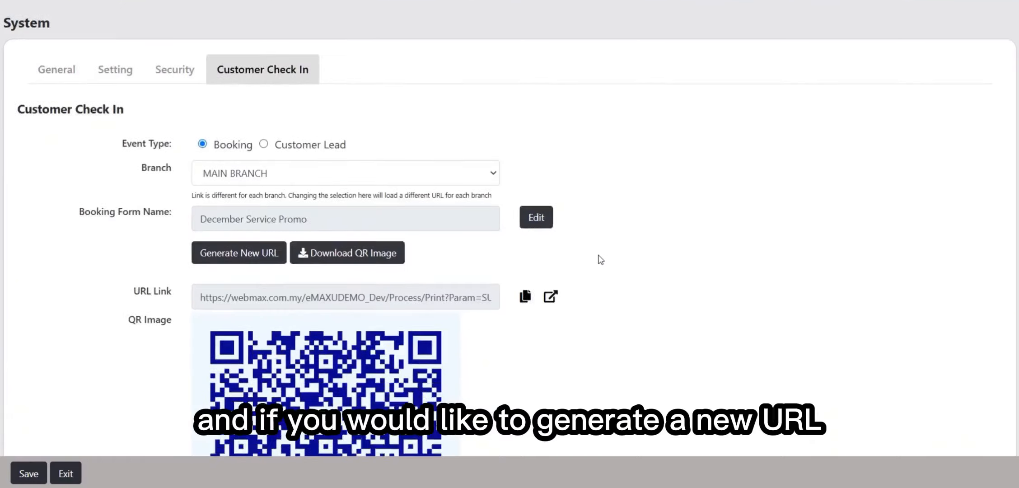
Generate a new booking URL and copy the link
scroll(601, 260, "down", 3)
left_click(250, 135)
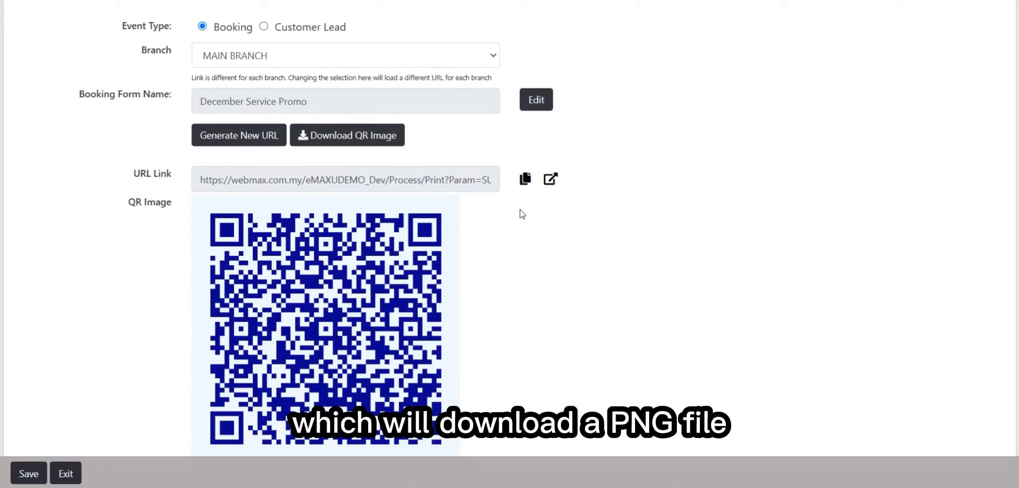
left_click(526, 185)
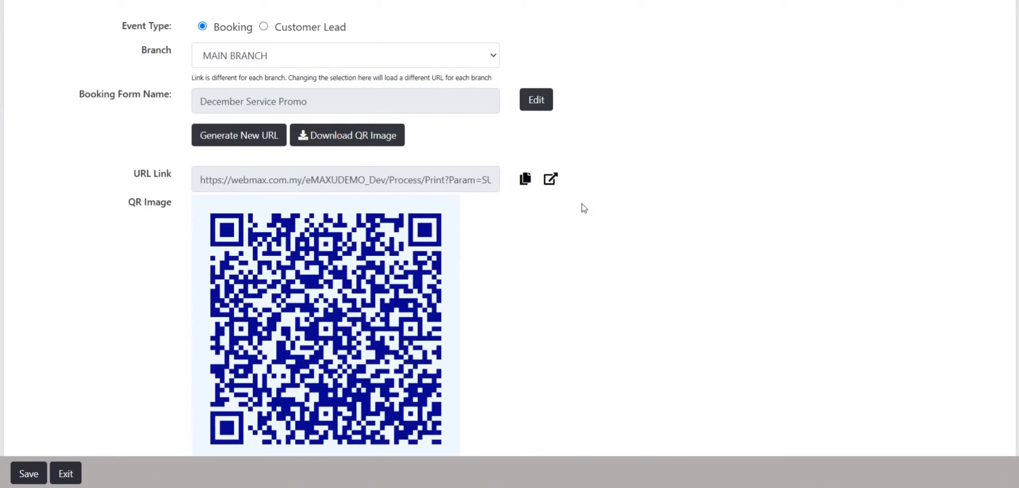
scroll(484, 103, "up", 3)
scroll(497, 194, "down", 4)
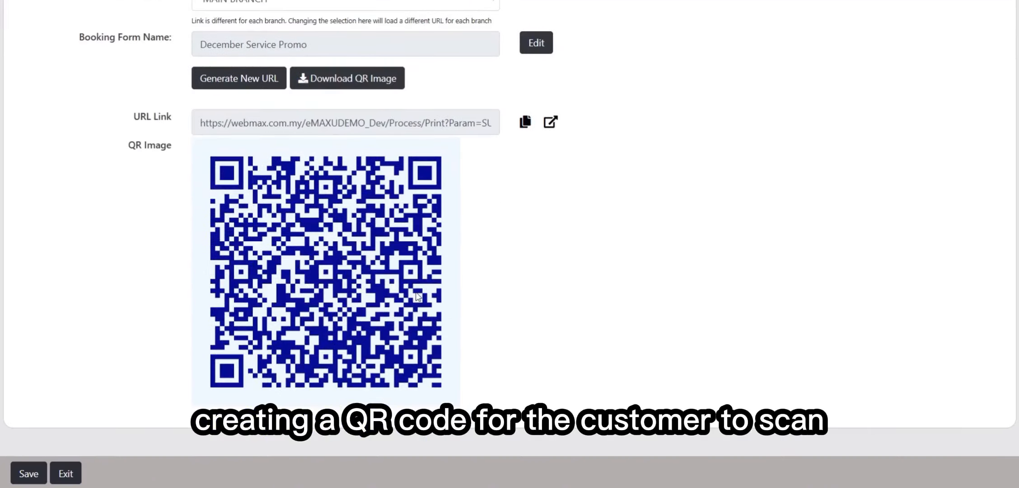
scroll(482, 267, "up", 1)
scroll(348, 195, "down", 1)
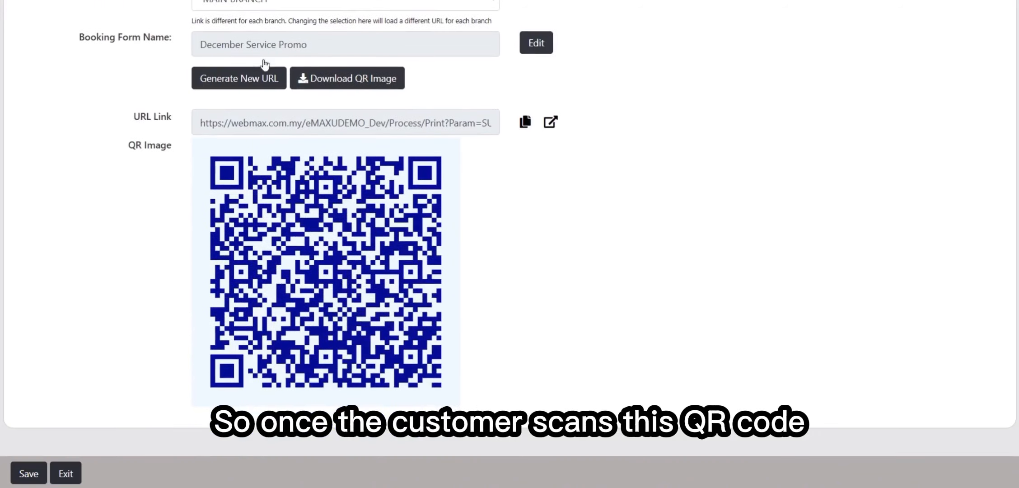
Open the booking link in a new tab and point out the Appointment Booking Form fields
left_click(550, 122)
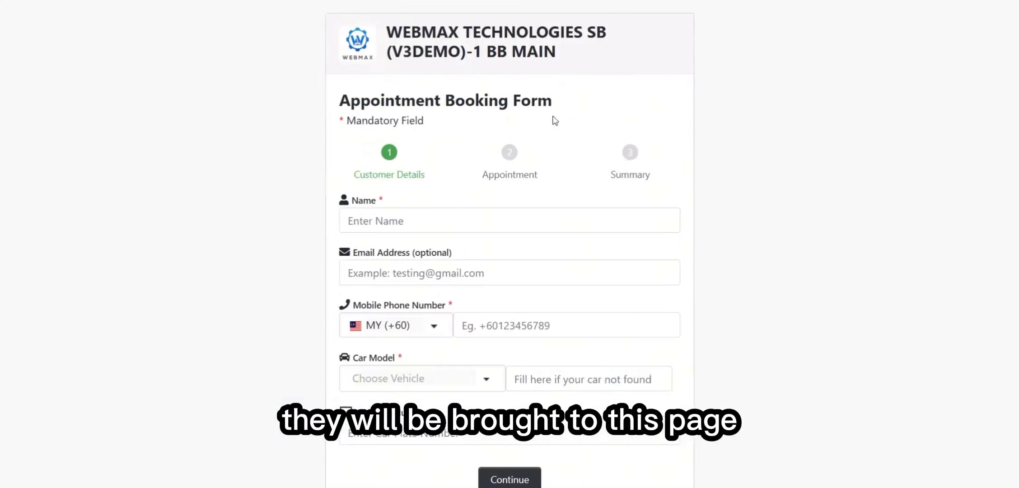
scroll(484, 147, "down", 1)
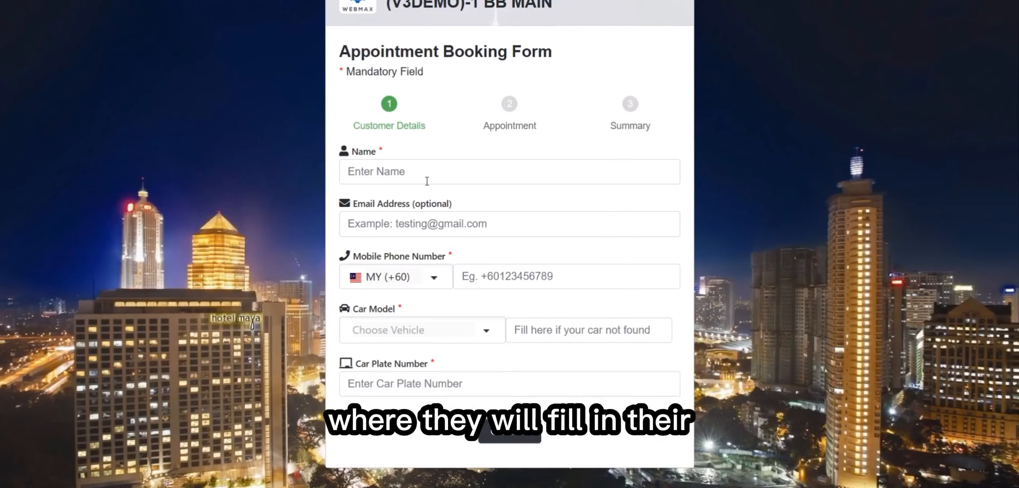
left_click_drag(370, 152, 389, 155)
left_click_drag(394, 203, 430, 206)
left_click_drag(386, 255, 461, 255)
left_click(426, 308)
left_click_drag(378, 308, 420, 315)
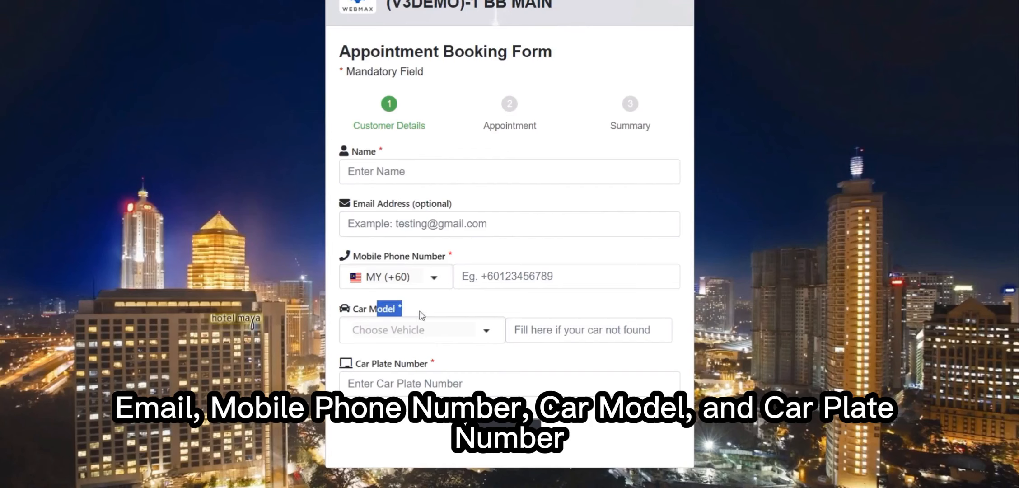
left_click_drag(394, 360, 432, 362)
left_click(455, 141)
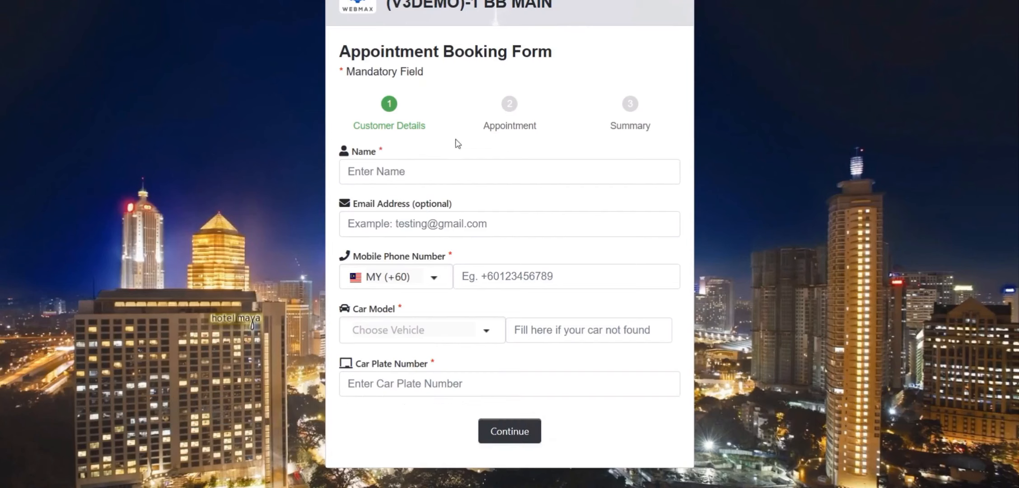
Fill in the customer's name, e-mail address and mobile phone number
left_click(457, 171)
type("Jake")
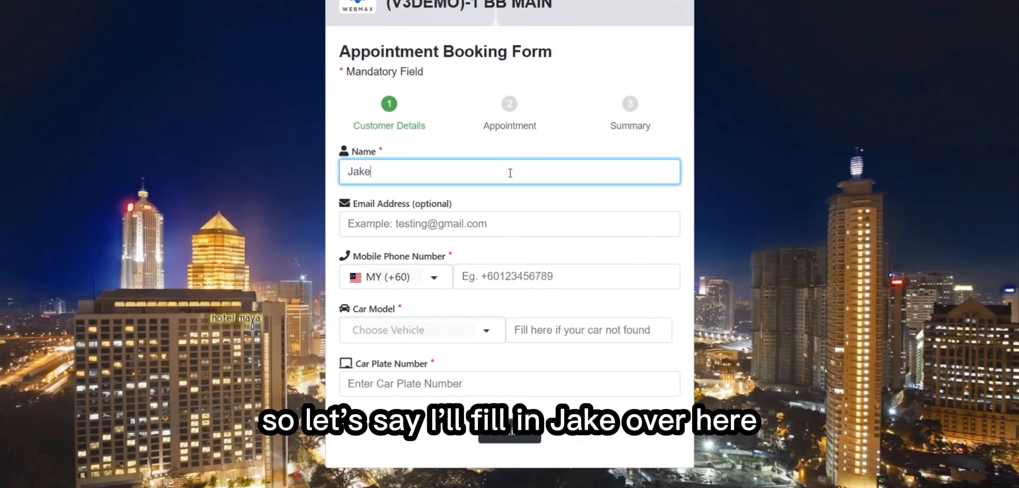
left_click(475, 231)
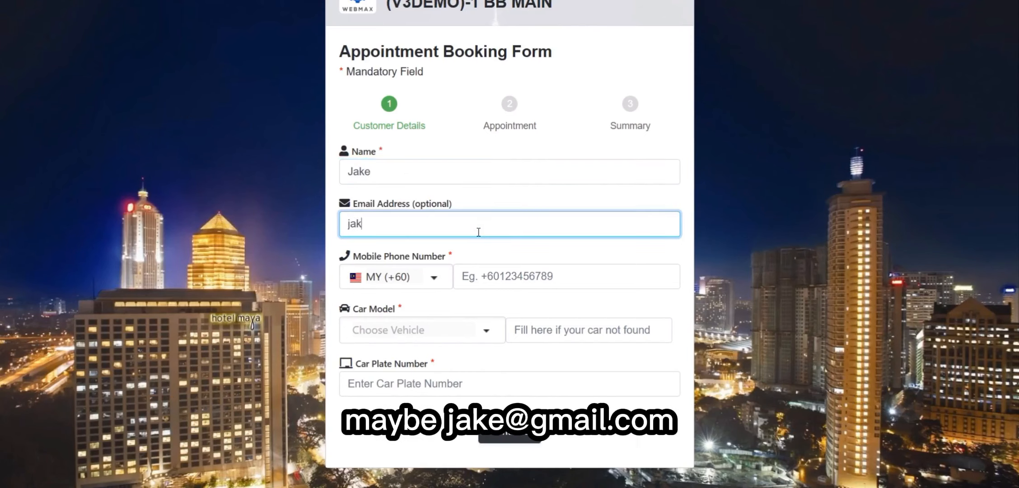
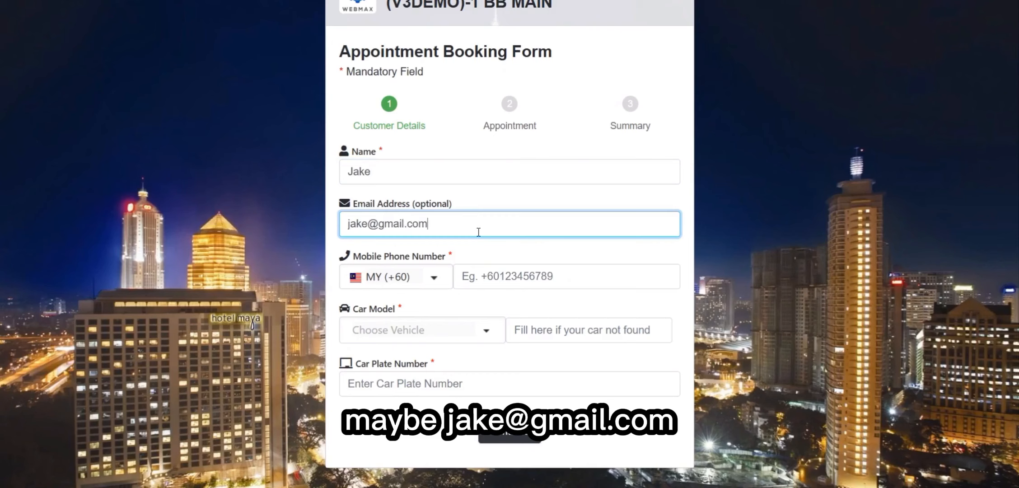
left_click(553, 288)
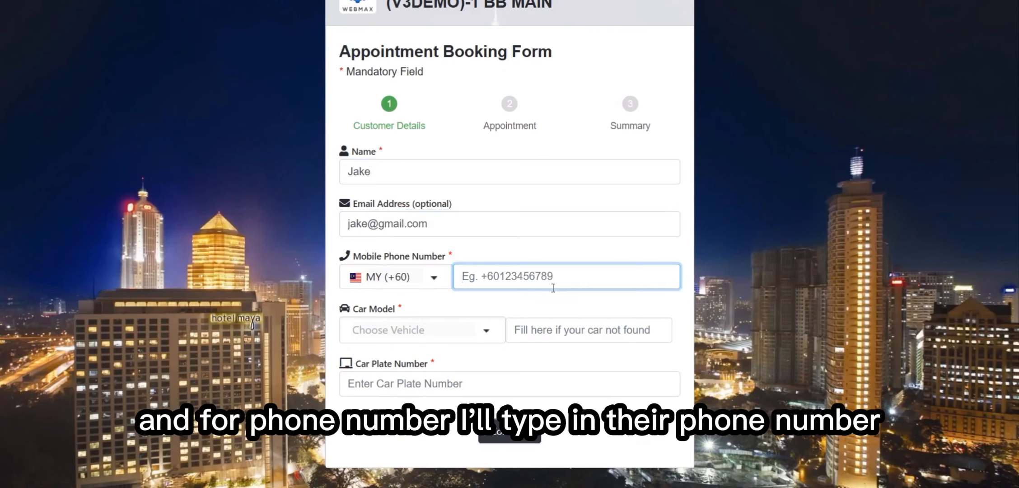
type("0123456789")
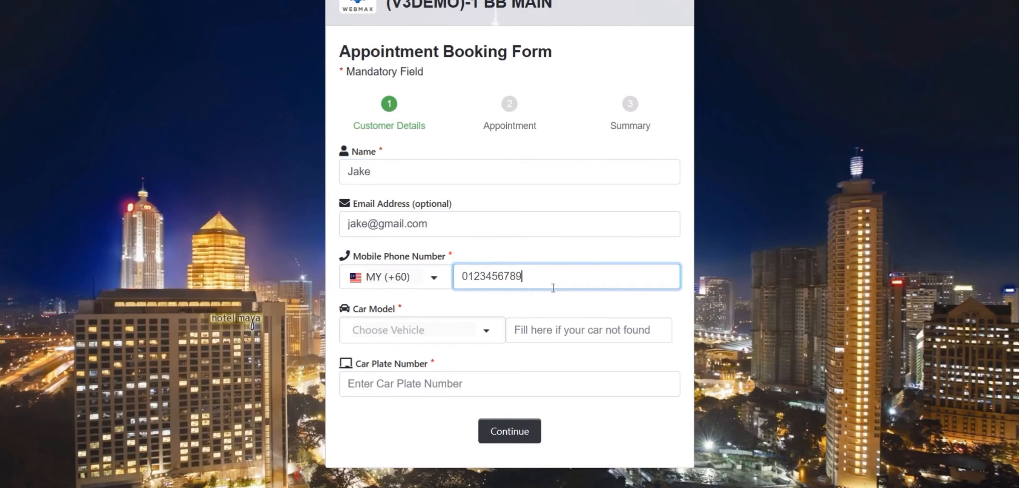
Choose Toyota HILUX as the car model and enter car plate number ABC1234
left_click(485, 329)
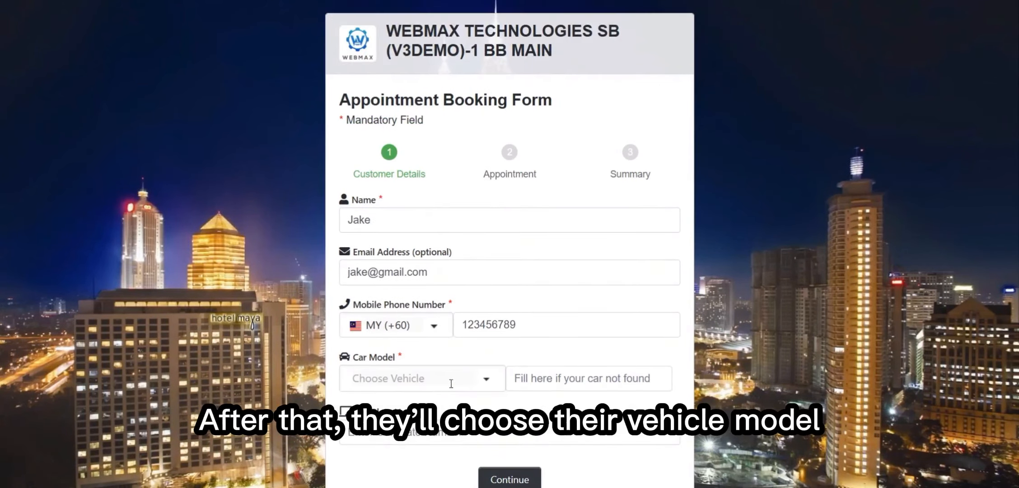
left_click(485, 379)
scroll(448, 279, "down", 10)
scroll(448, 264, "up", 3)
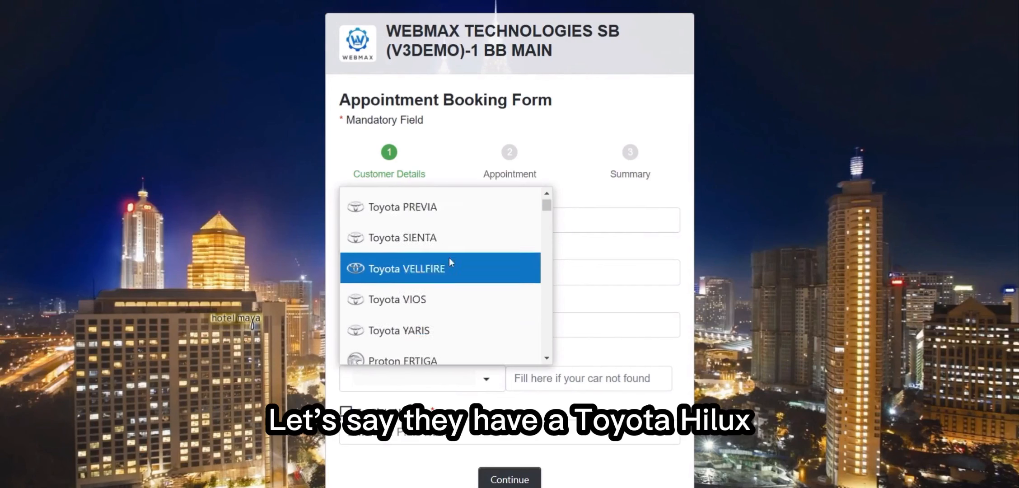
left_click(433, 203)
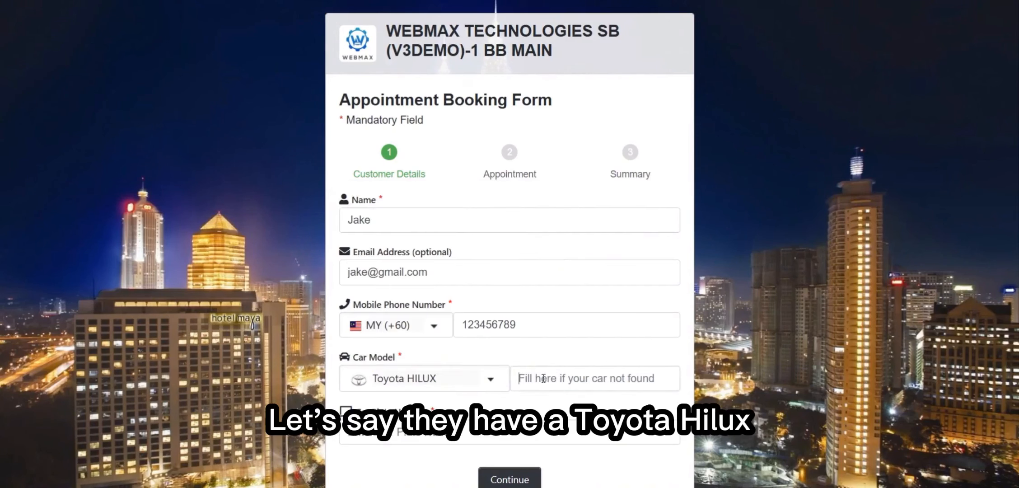
key("Tab")
scroll(375, 316, "down", 1)
left_click(493, 334)
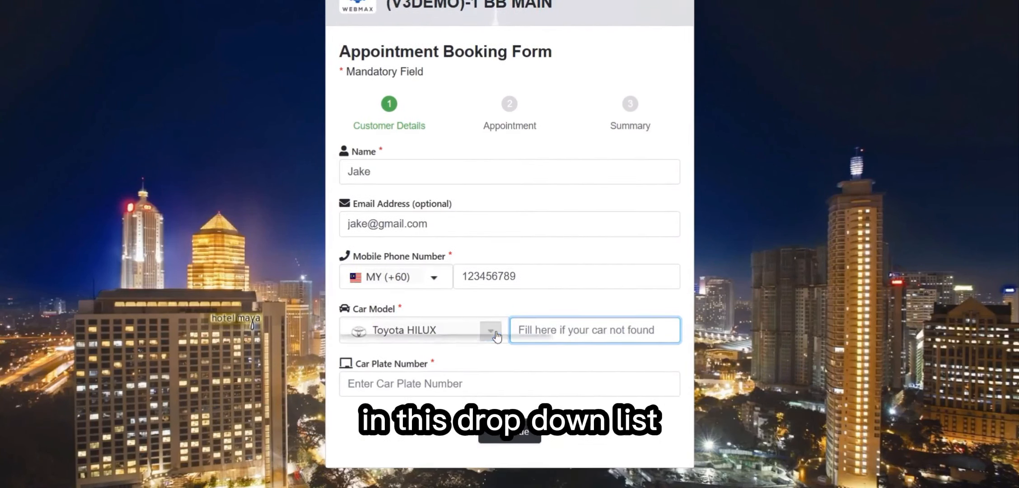
left_click(554, 320)
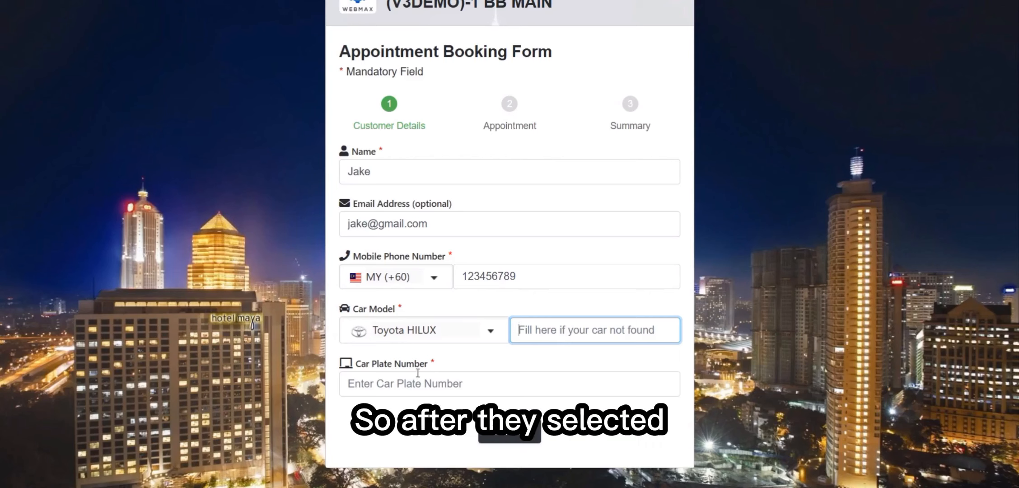
left_click(426, 381)
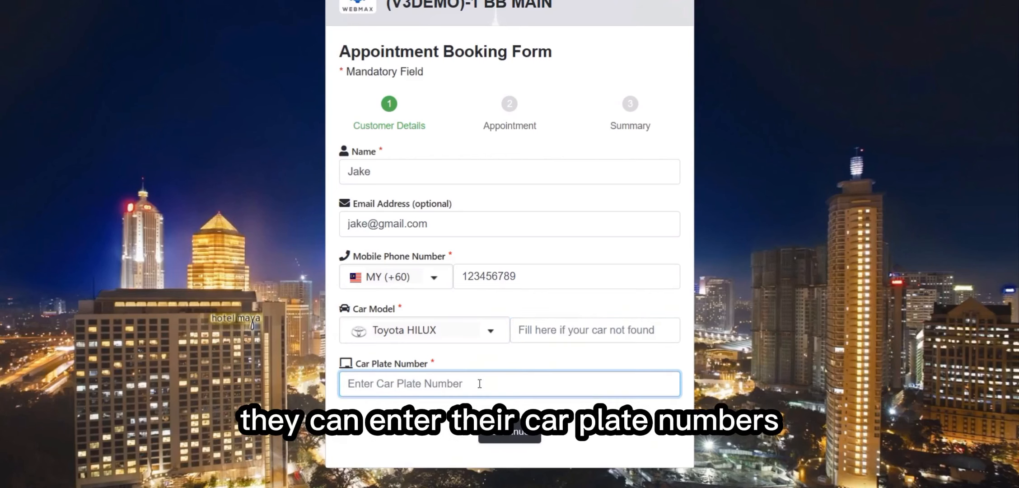
type("ABC12")
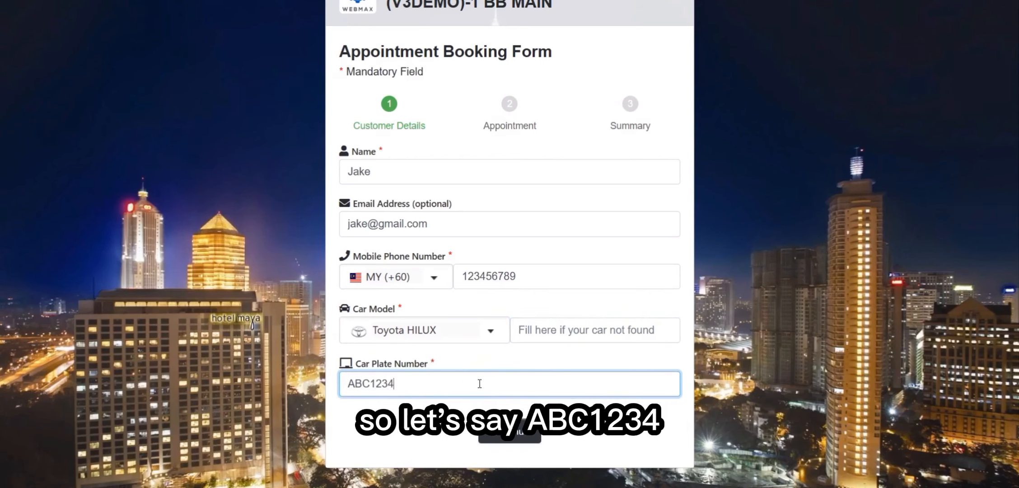
type("34")
Continue to the appointment step, pick 11 December 2024 at 09:00 AM, and show the service types
left_click(526, 434)
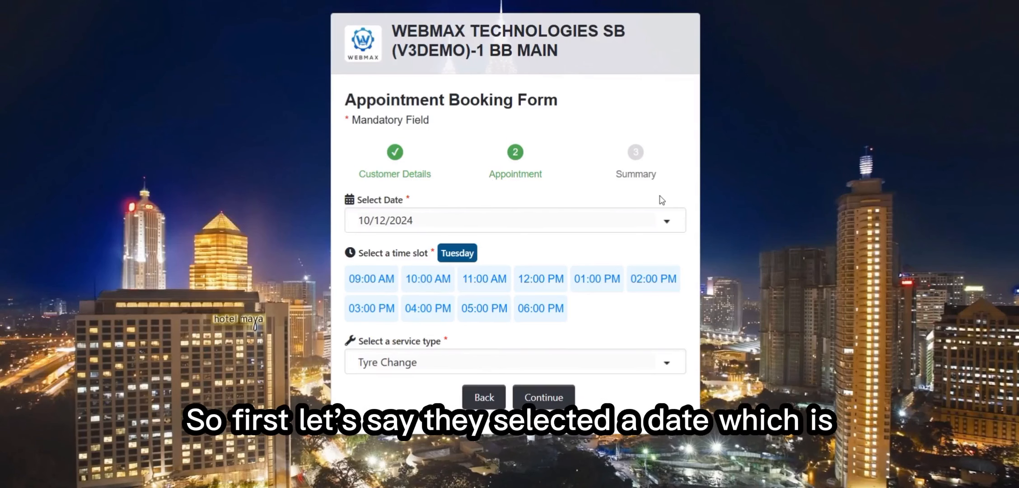
left_click(661, 213)
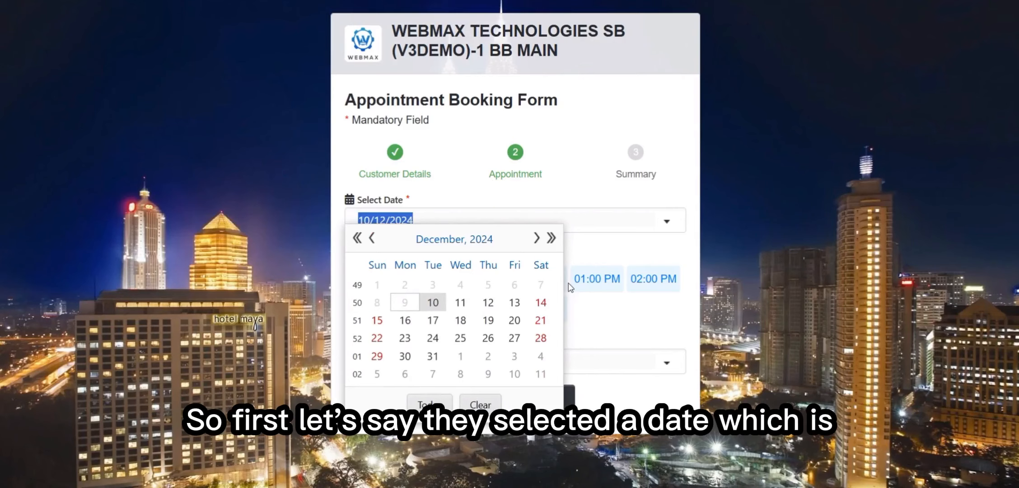
left_click(460, 302)
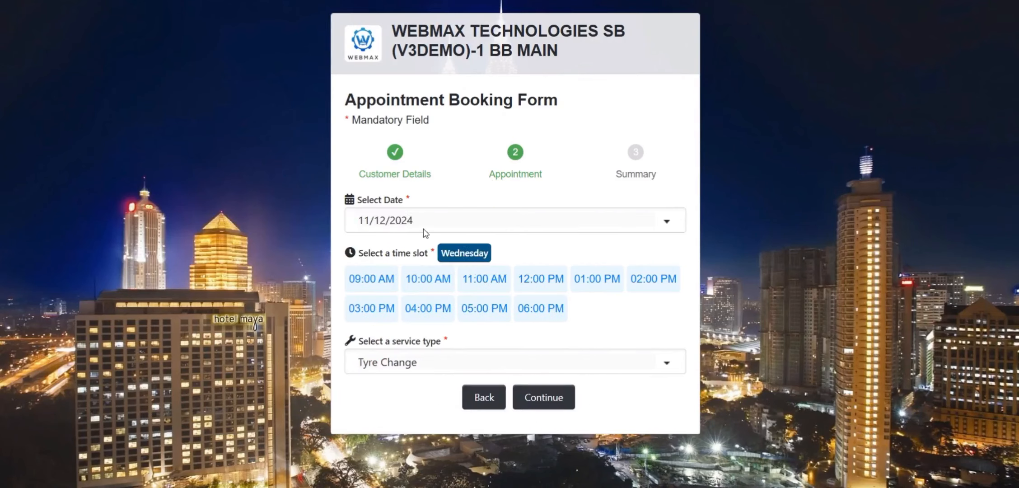
left_click(375, 281)
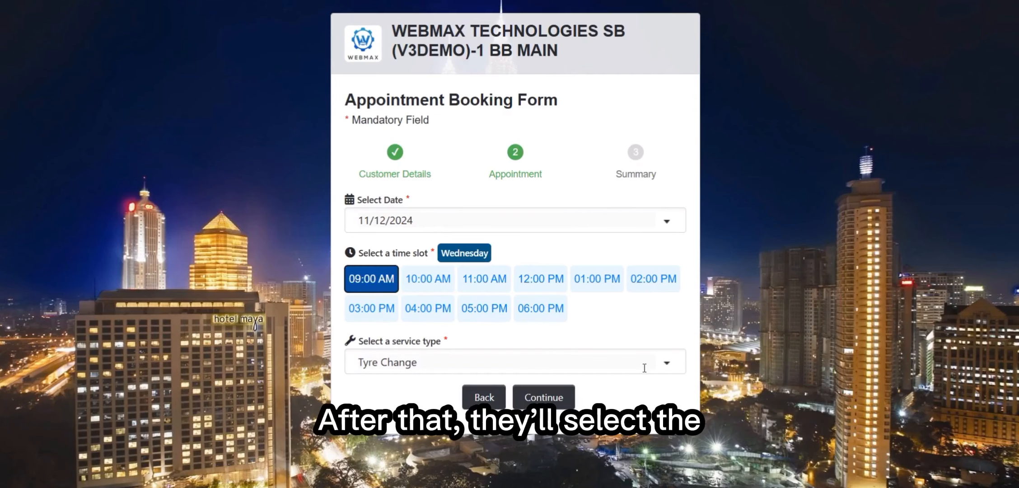
left_click(667, 363)
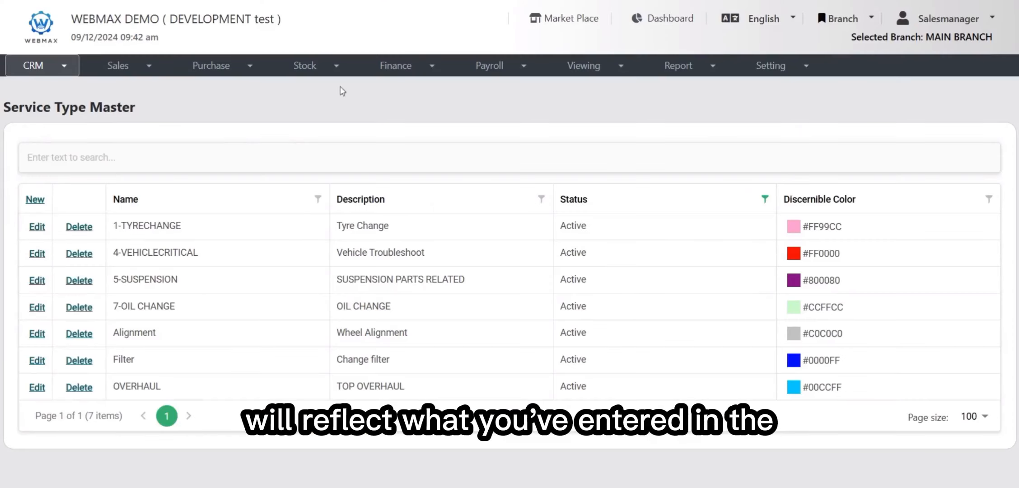
left_click_drag(4, 107, 154, 113)
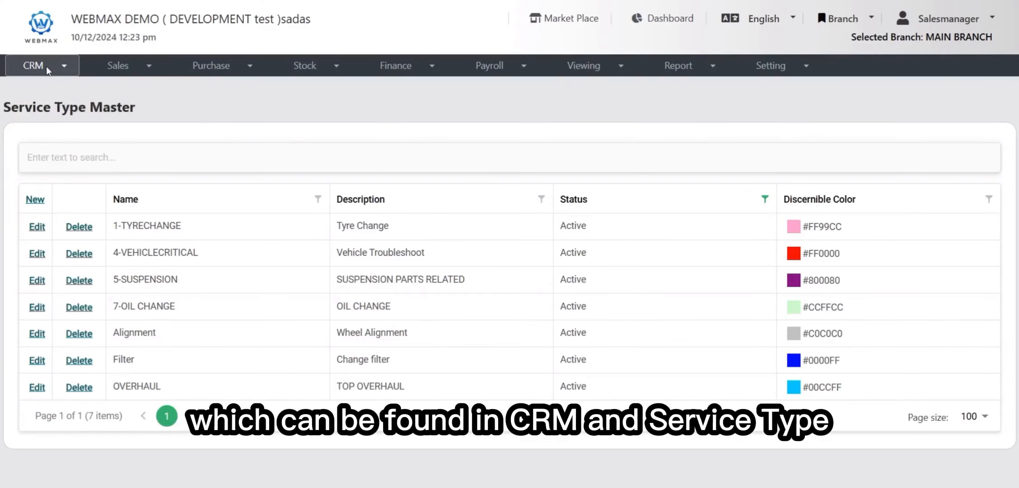
left_click(46, 66)
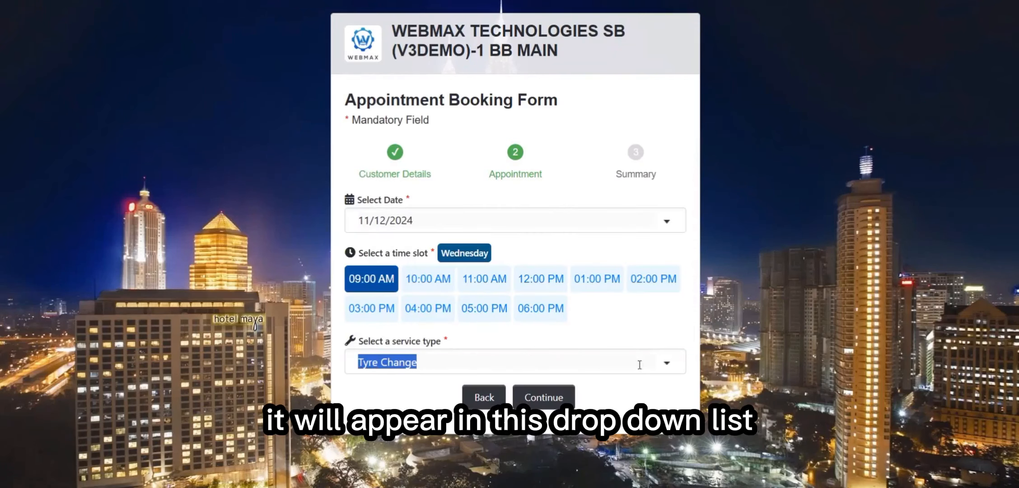
left_click(639, 364)
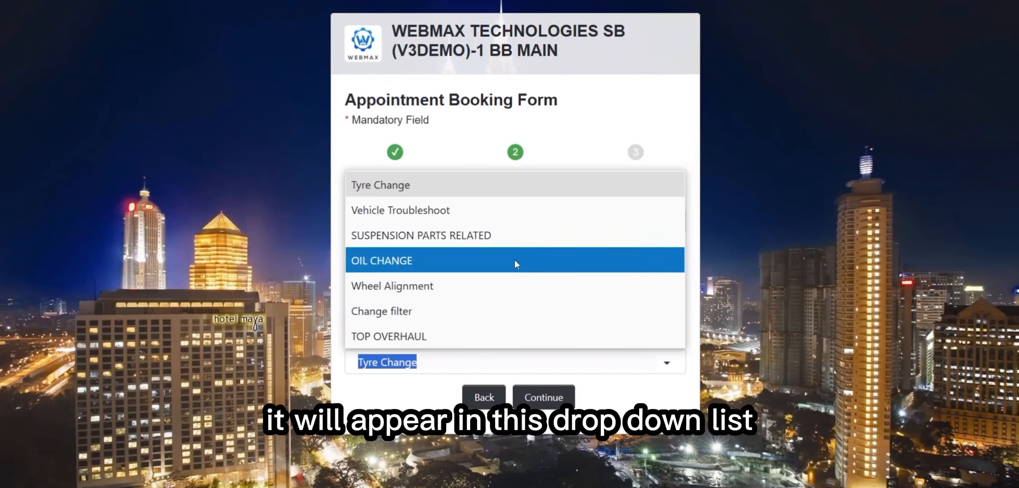
Keep Tyre Change as the service and continue to the booking summary to review customer details
left_click(500, 191)
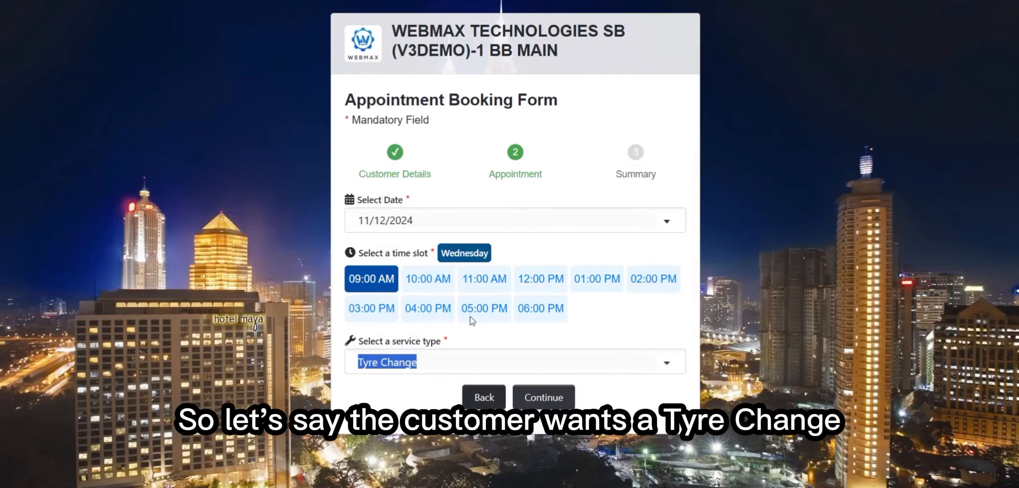
left_click(560, 397)
scroll(557, 273, "down", 2)
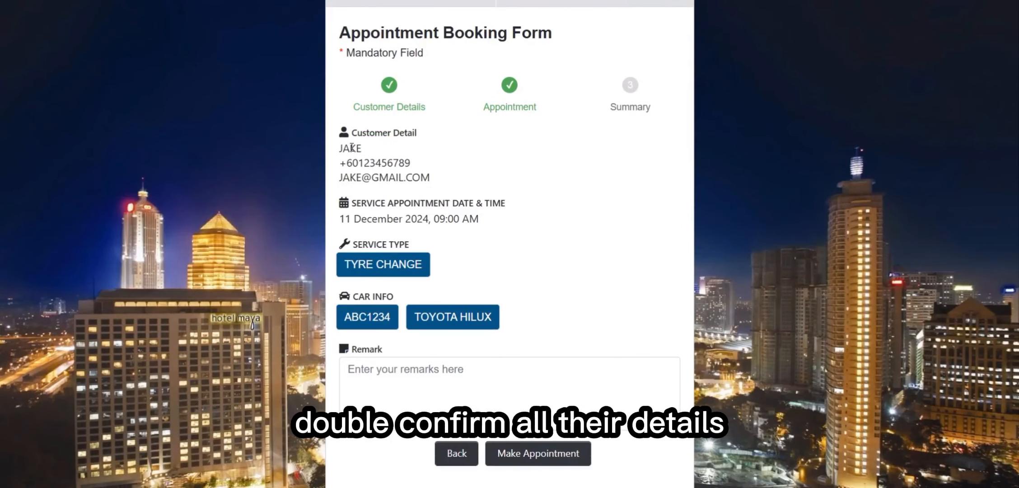
left_click_drag(351, 149, 490, 261)
Add the remark 'Tyre punctured by nail.' and submit the appointment
left_click(494, 381)
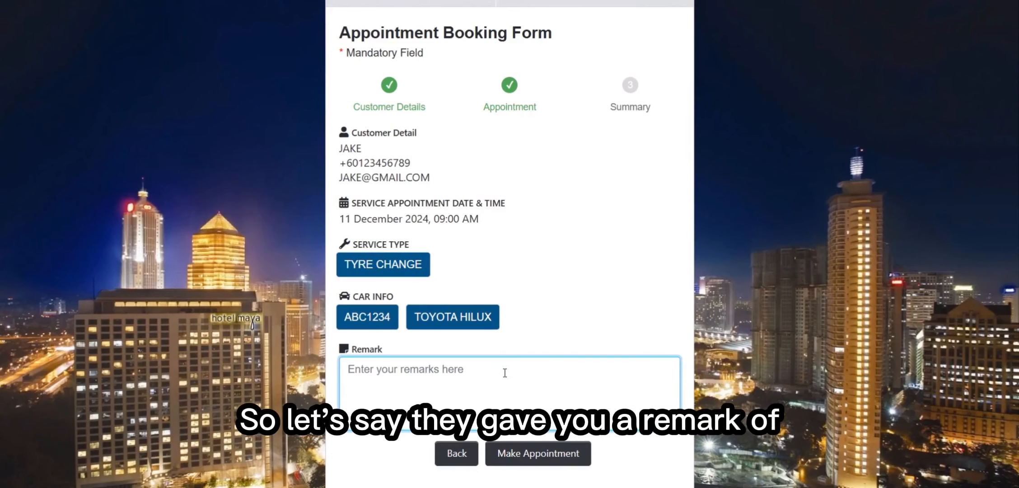
type("Tyre punctured b")
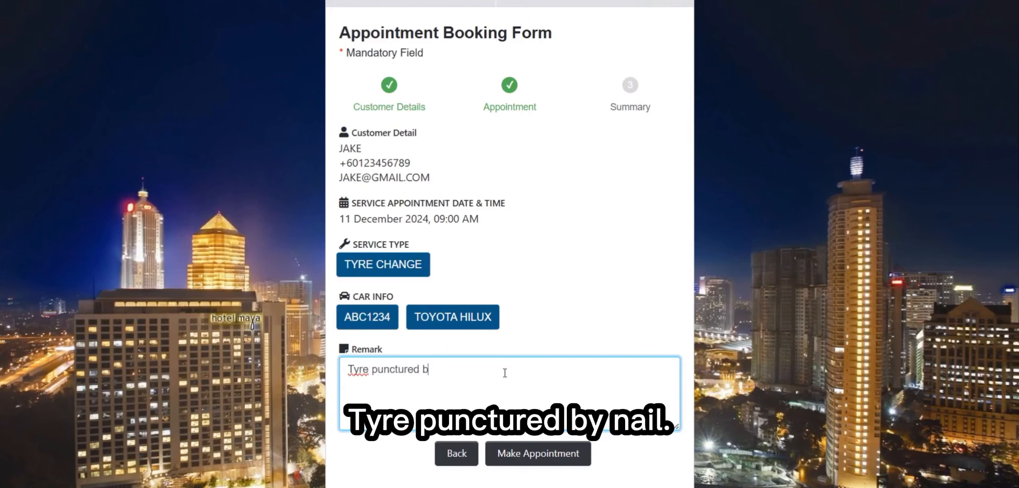
type("y nail.")
scroll(504, 372, "down", 1)
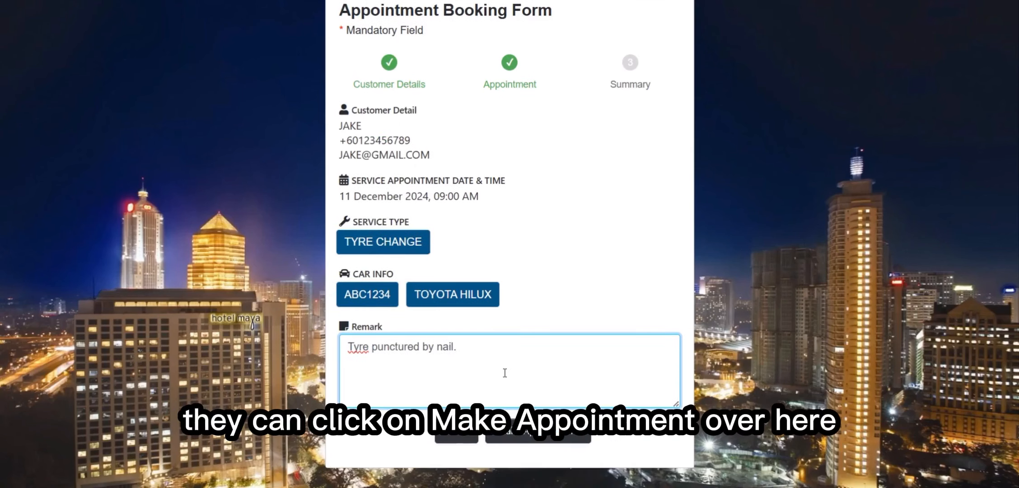
left_click(560, 439)
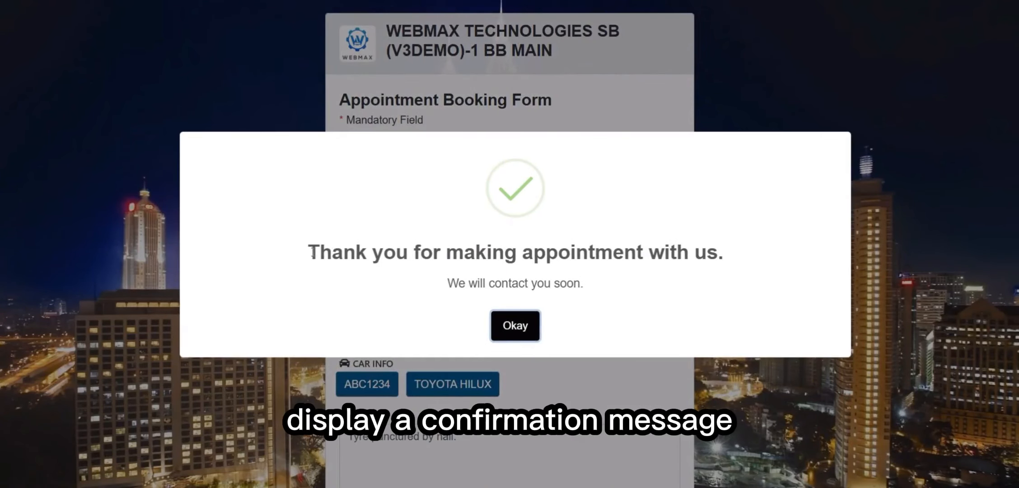
left_click_drag(308, 252, 732, 268)
Close the thank-you confirmation with Okay and return to the top of the settings page
left_click(729, 286)
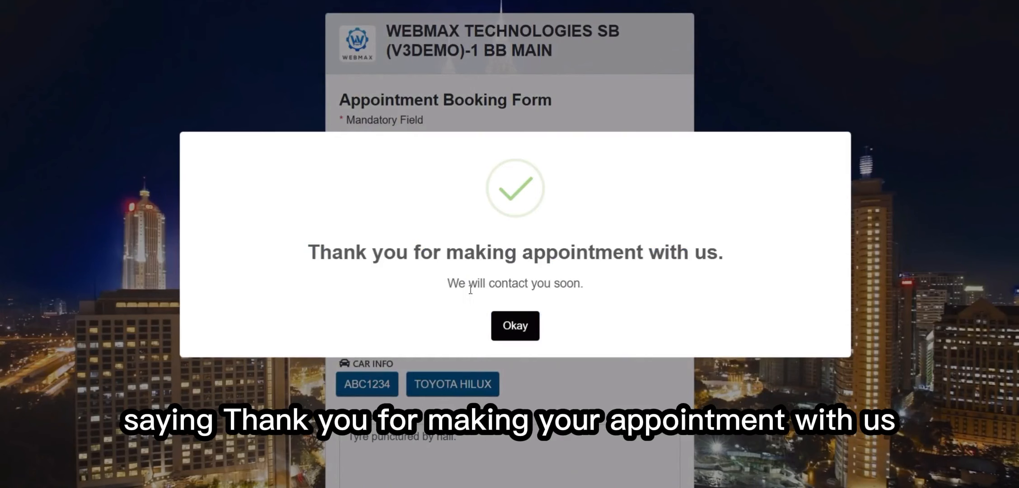
left_click(517, 329)
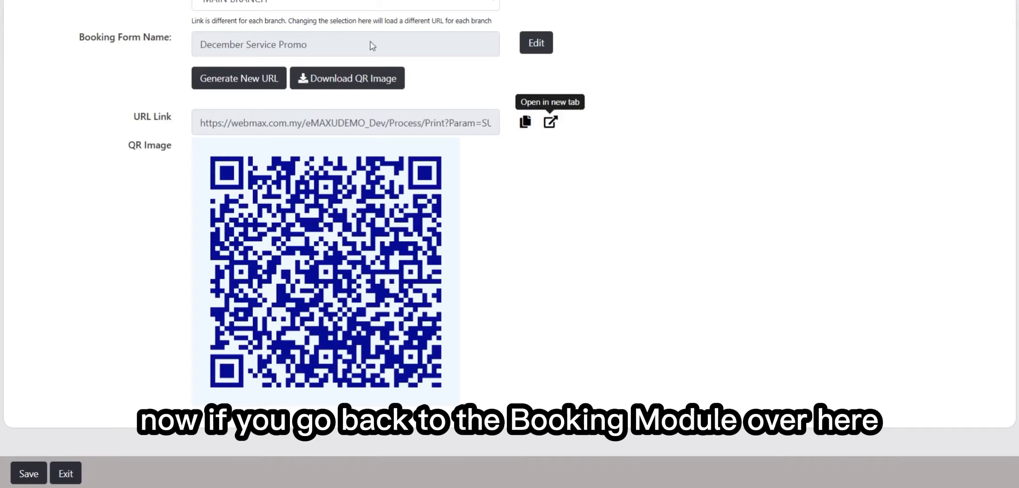
scroll(432, 41, "up", 4)
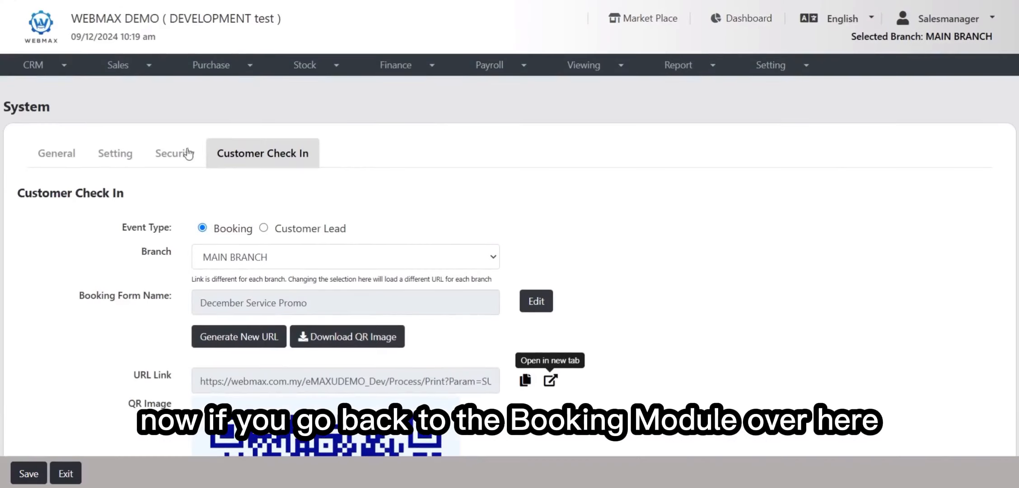
left_click(45, 65)
left_click(64, 158)
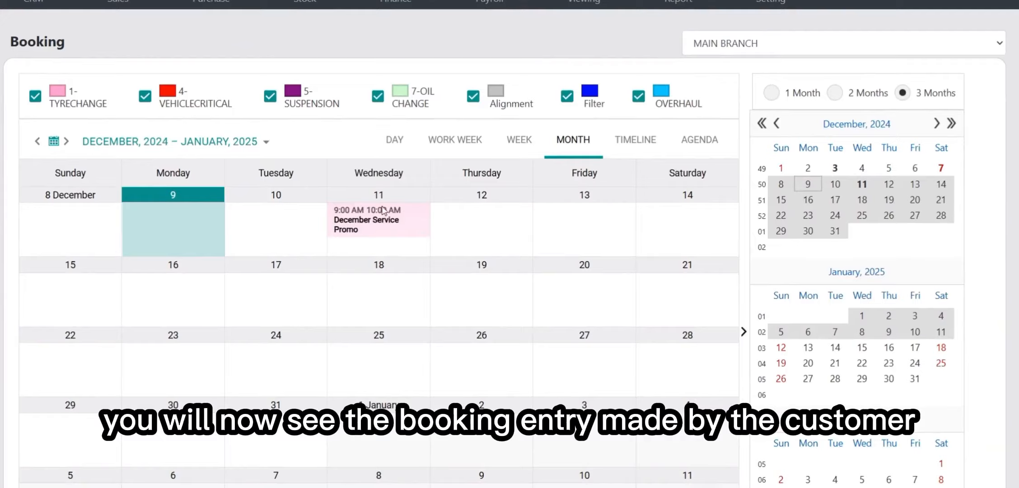
scroll(383, 210, "down", 2)
left_click(402, 172)
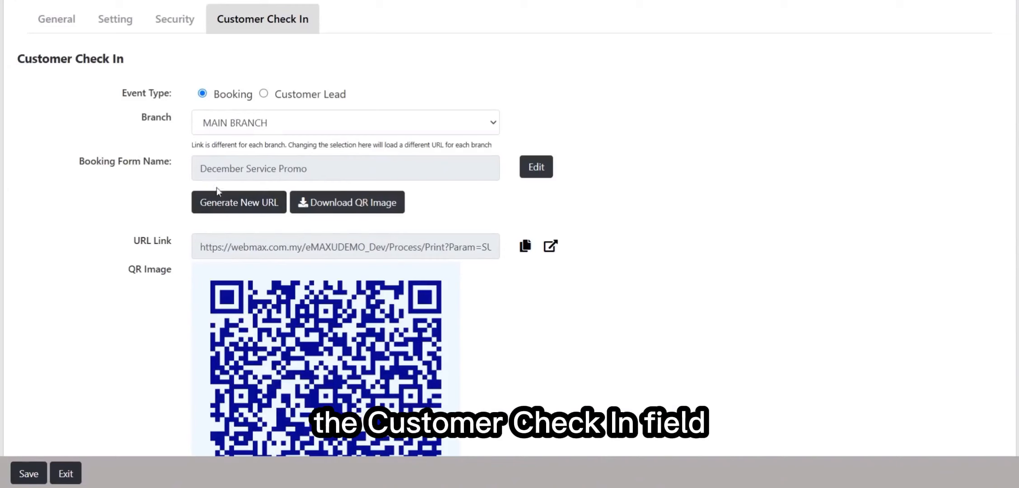
left_click_drag(200, 171, 334, 176)
left_click(364, 167)
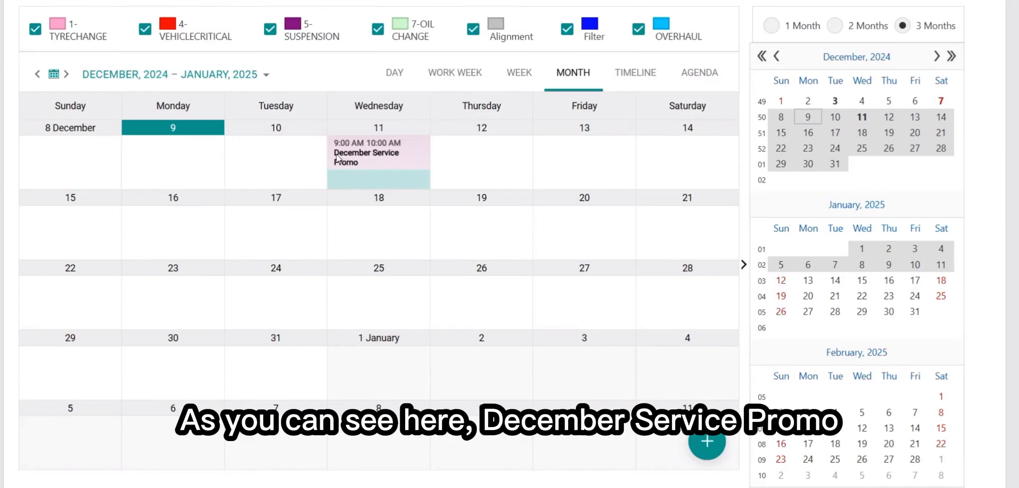
mouse_move(342, 158)
left_mouse_down()
mouse_move(354, 167)
mouse_move(356, 147)
left_mouse_up()
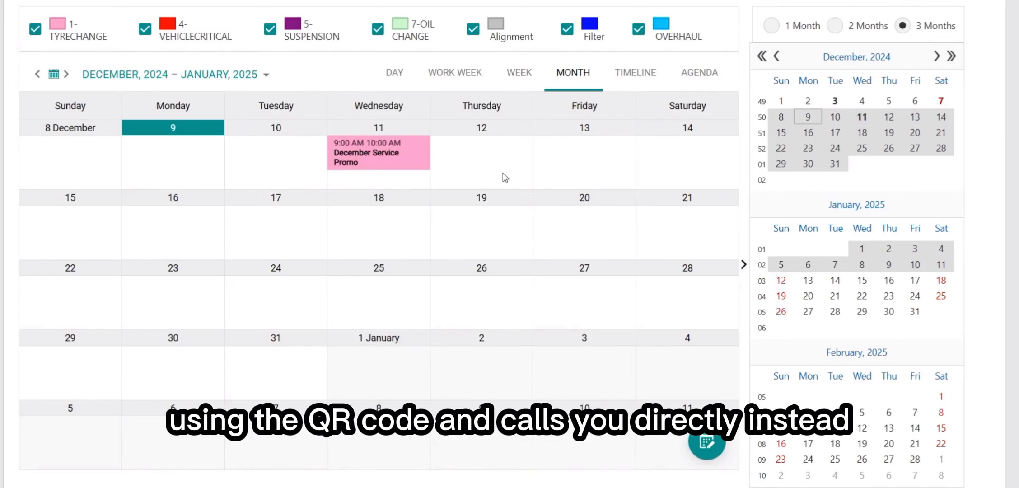
Select Thursday 19 December in the booking calendar
left_click(592, 246)
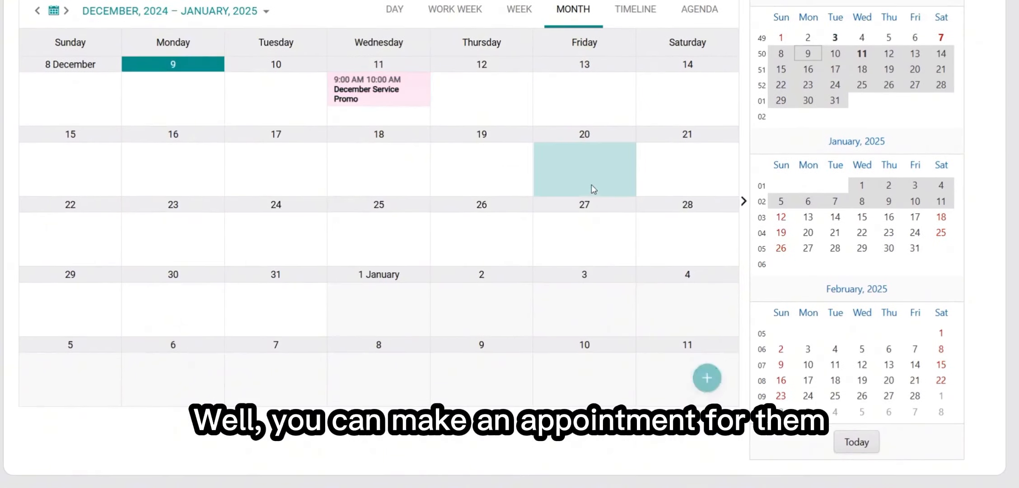
left_click(480, 97)
left_click(584, 95)
left_click(553, 157)
left_click(459, 146)
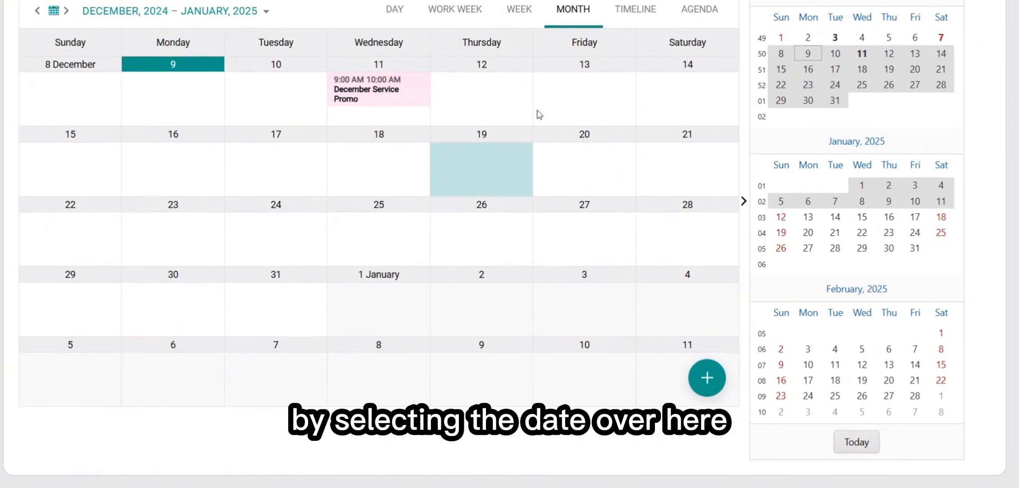
Create a new appointment on 19 December named 'Tyre Service' with service type 1-TYRECHANGE
left_click(715, 382)
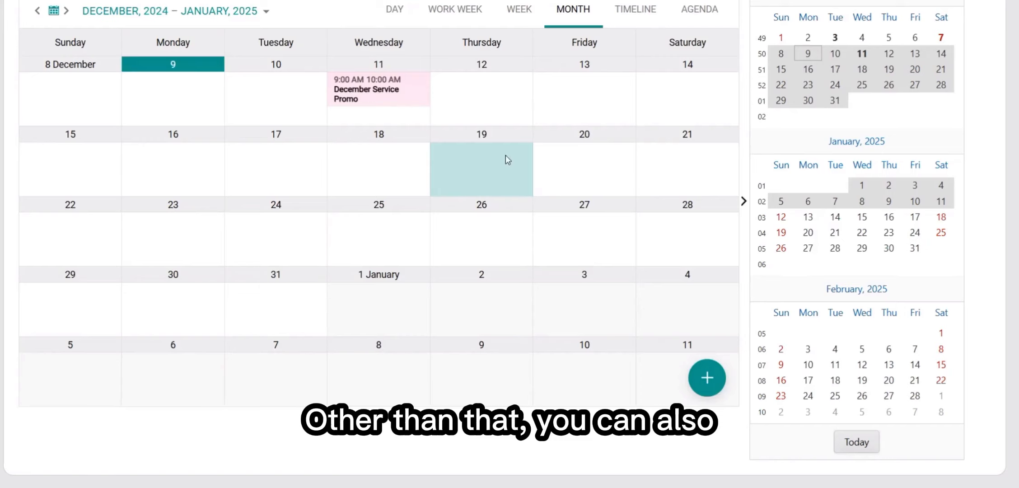
right_click(504, 158)
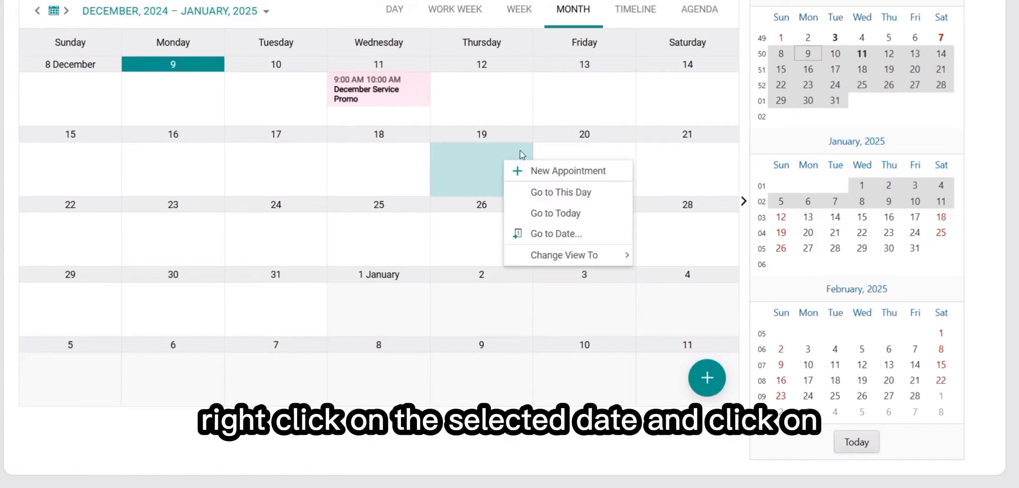
left_click(545, 171)
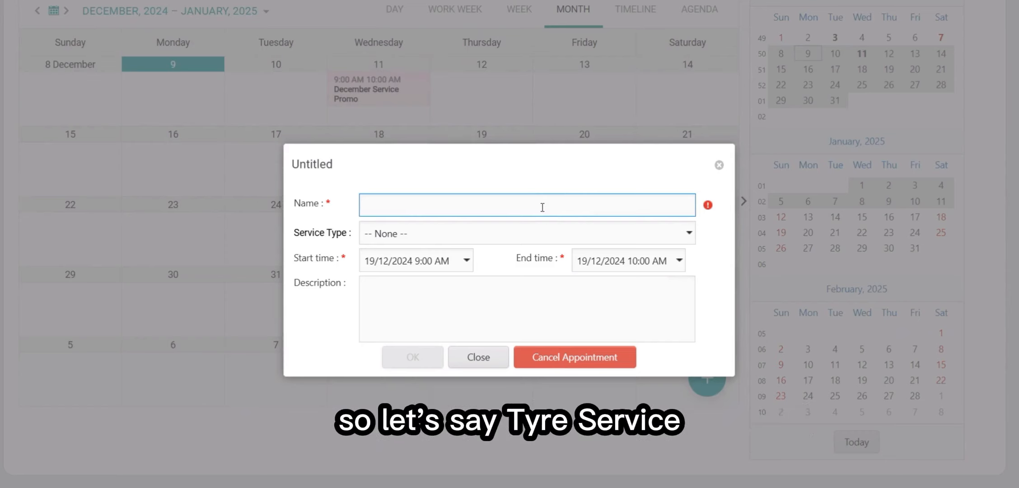
type("Tyre Servi")
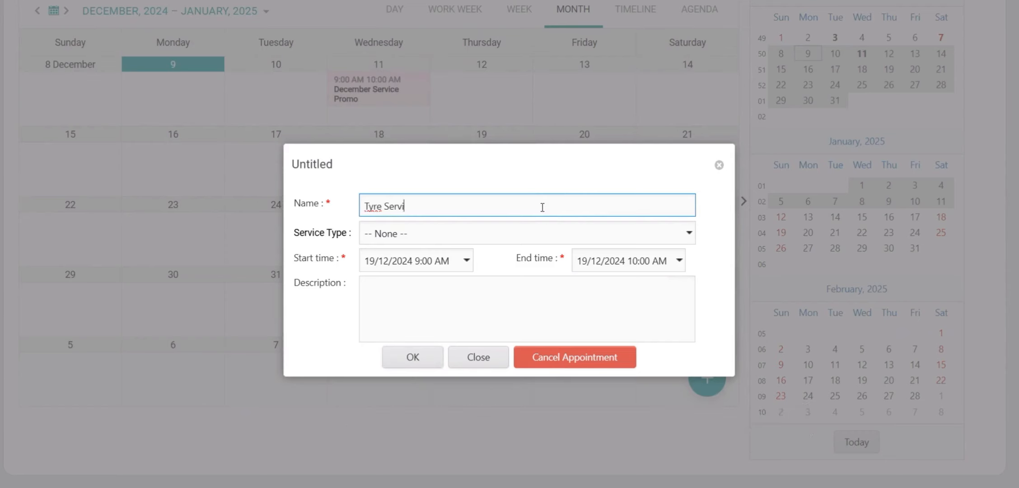
type("ce")
left_click(511, 237)
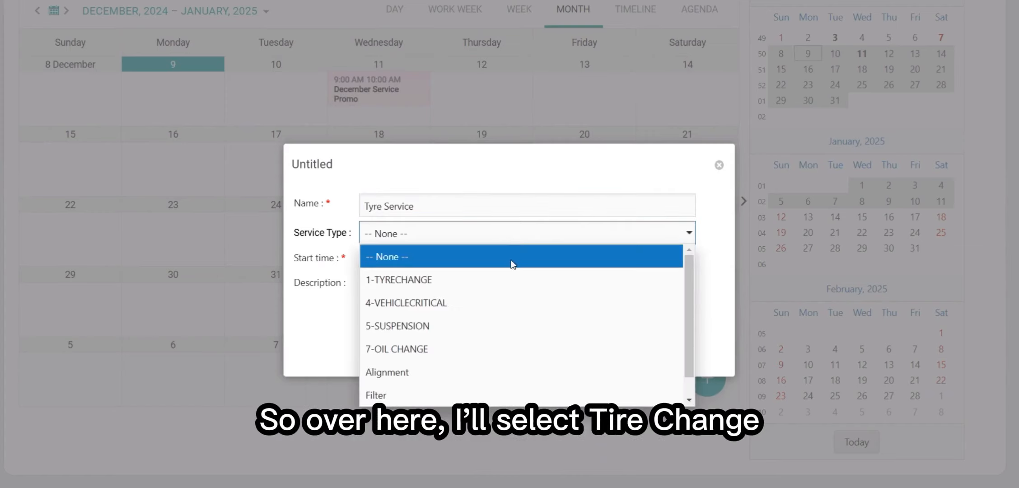
left_click(483, 279)
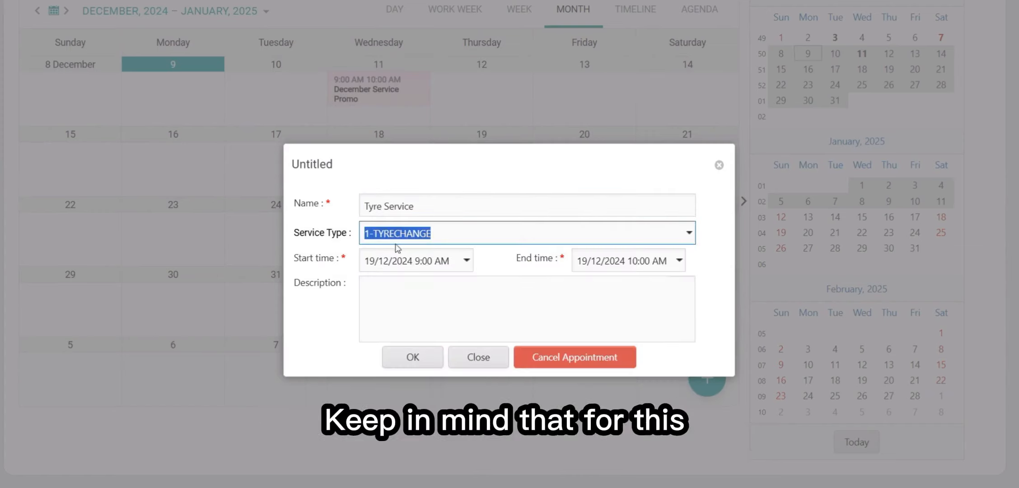
left_click(689, 233)
left_click(709, 235)
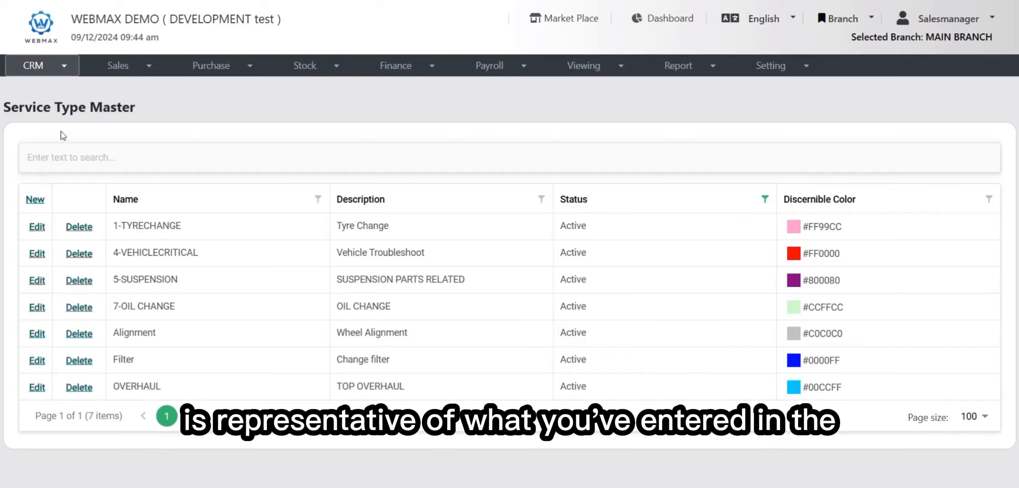
left_click_drag(85, 122, 196, 121)
left_click(189, 276)
scroll(175, 336, "down", 2)
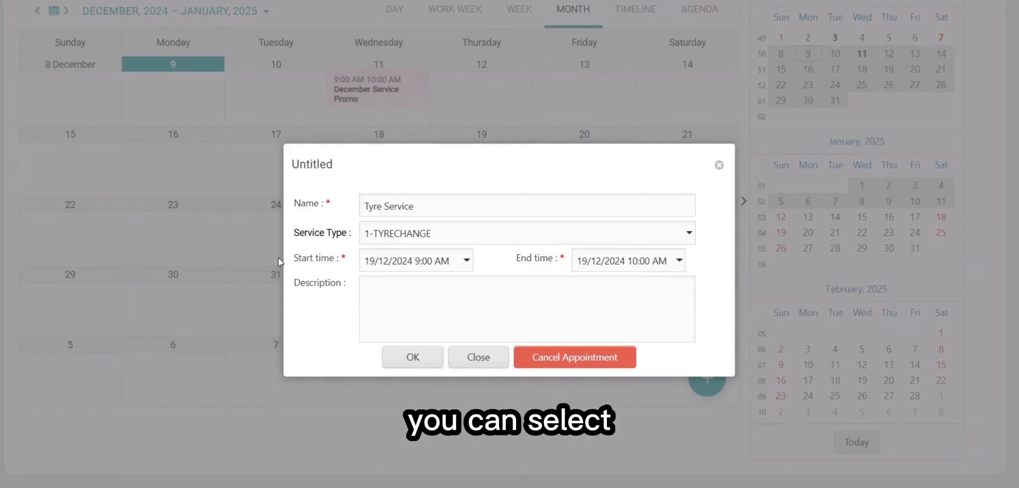
Set the appointment to start 11:00 AM and end 1:00 PM on 19 December
left_click(467, 261)
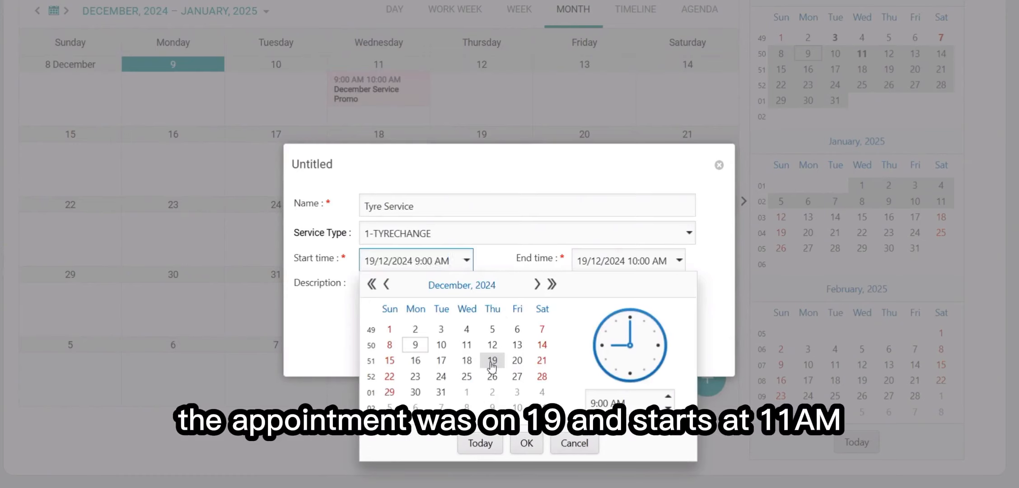
left_click(491, 364)
double_click(668, 396)
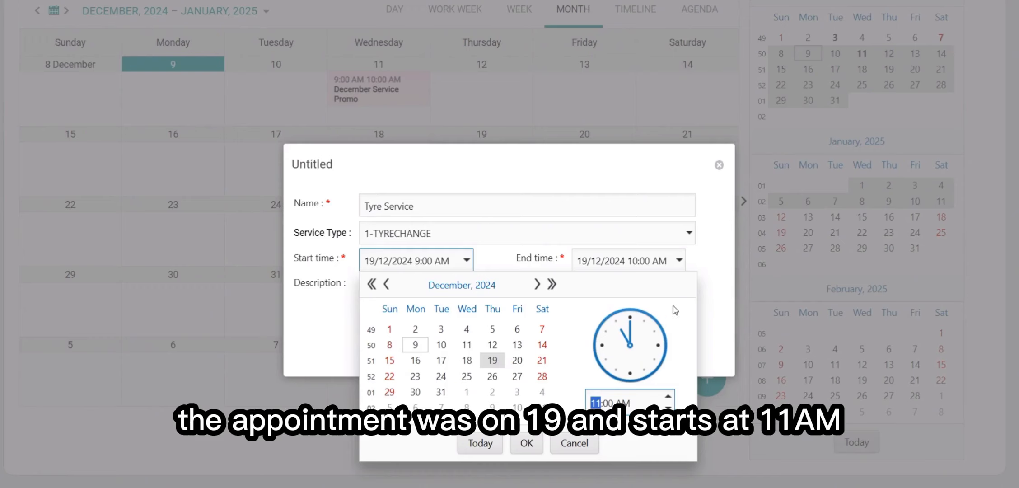
left_click(704, 266)
left_click(678, 260)
left_click(880, 397)
left_click(880, 397)
left_click(880, 397)
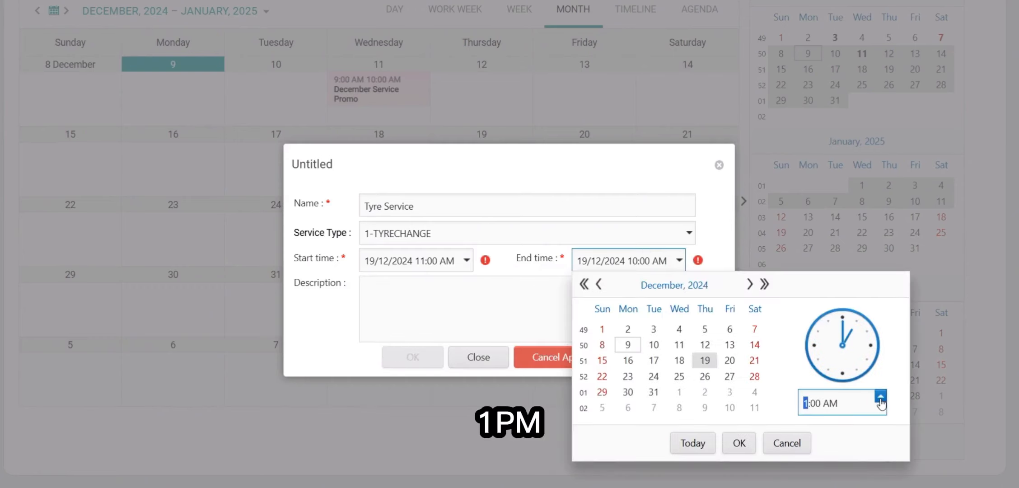
left_click(859, 402)
type("PM")
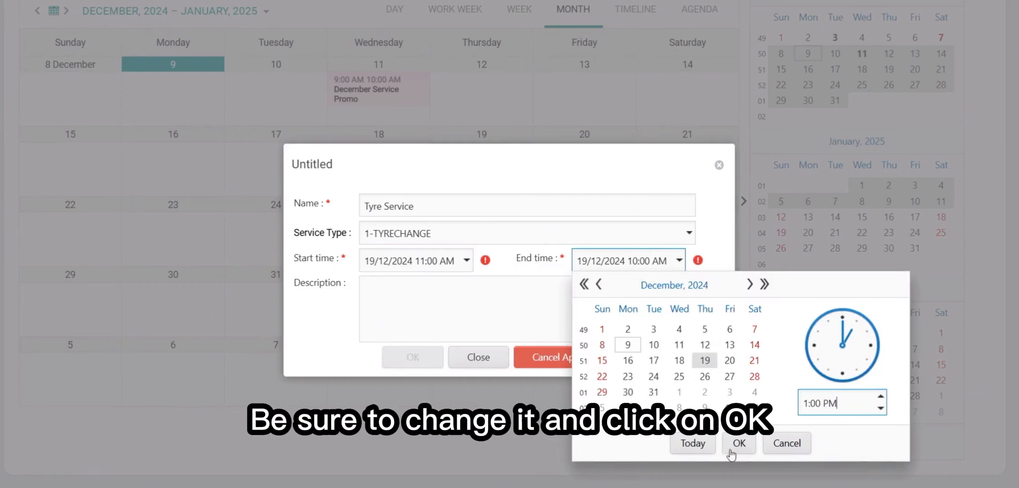
left_click(739, 443)
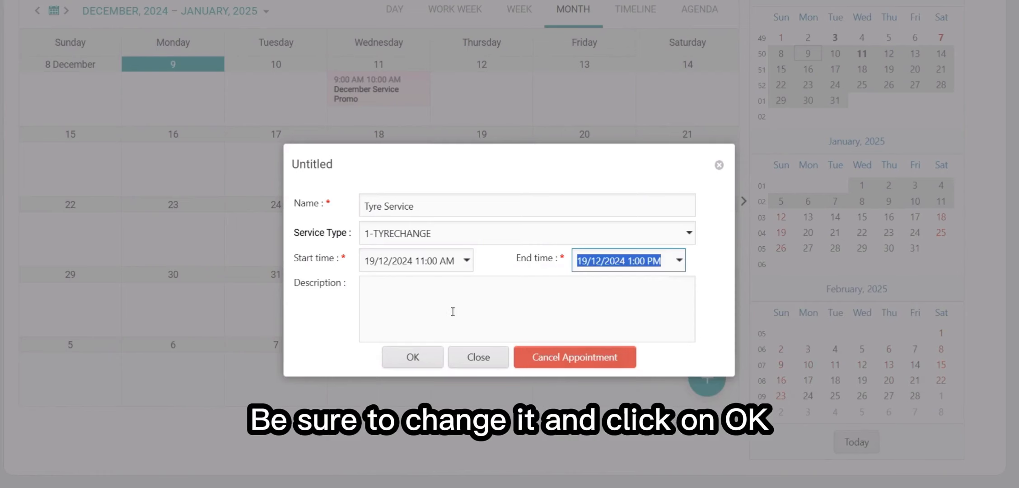
Enter the description 'Thin Threads' and save the appointment
left_click(479, 297)
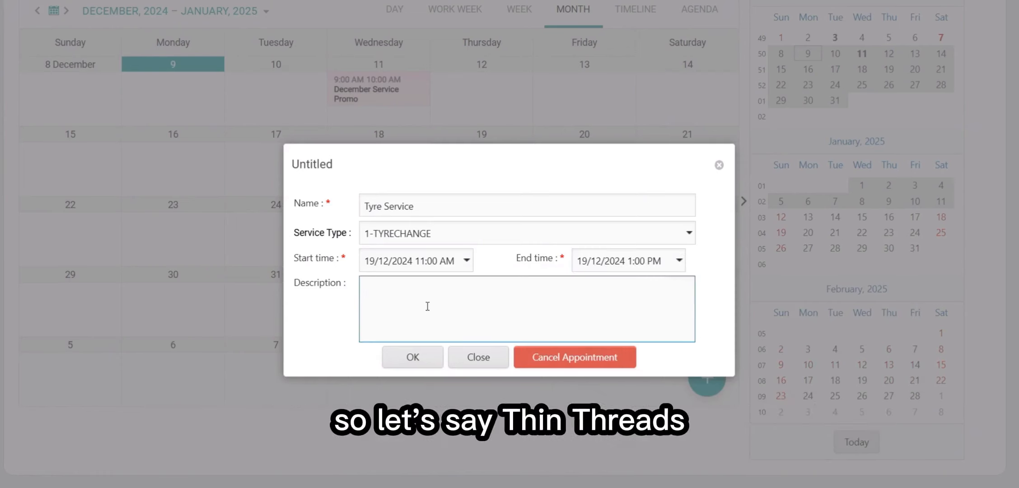
type("Thin Threads")
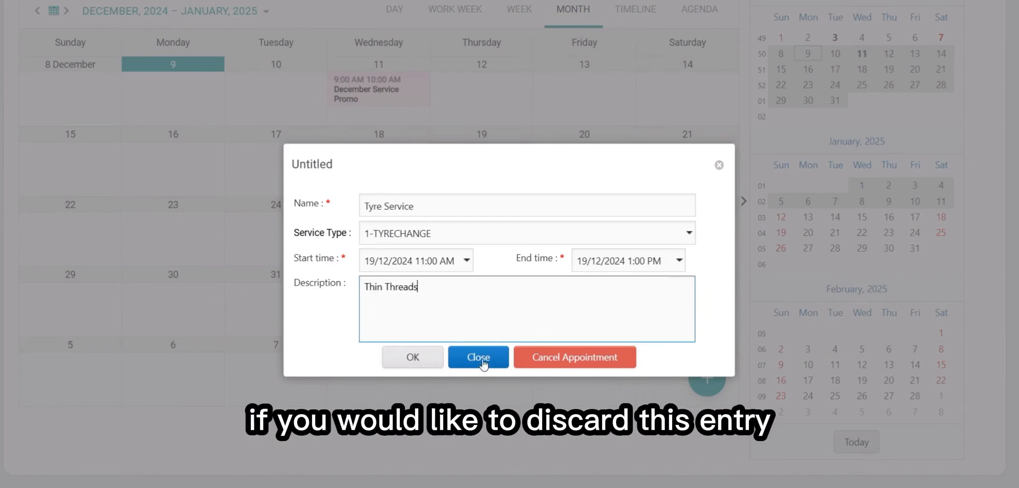
left_click(408, 367)
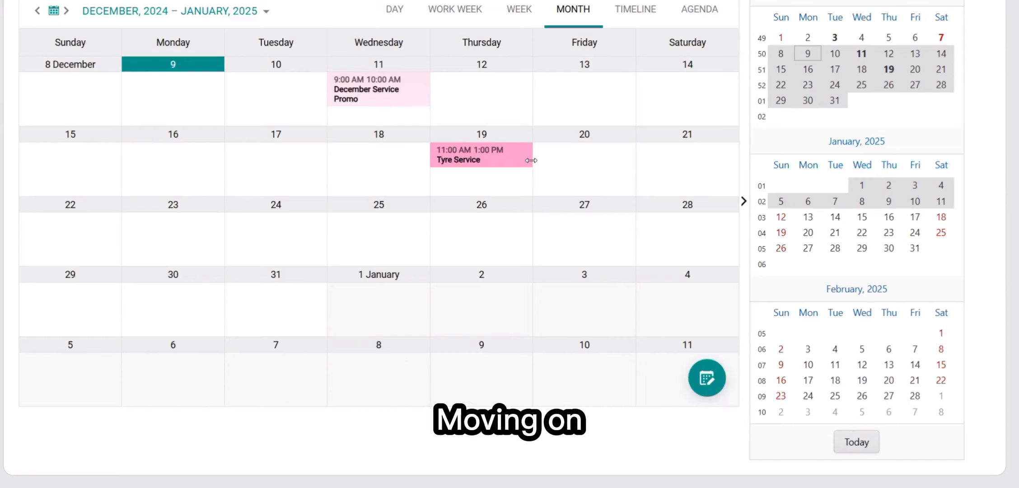
Show Edit/Delete and Open/Delete options for the December Service Promo event, then open it for editing
scroll(530, 161, "up", 3)
scroll(592, 262, "down", 1)
scroll(593, 262, "down", 1)
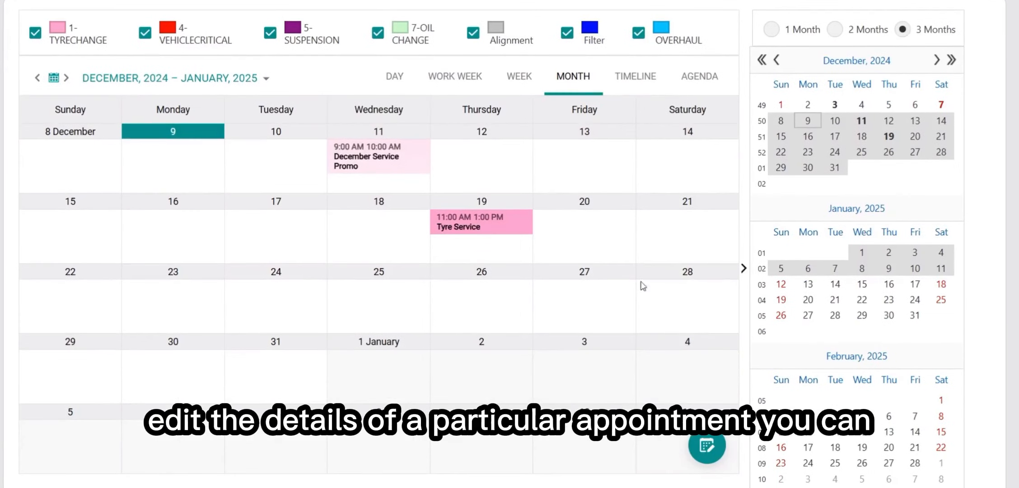
left_click(309, 250)
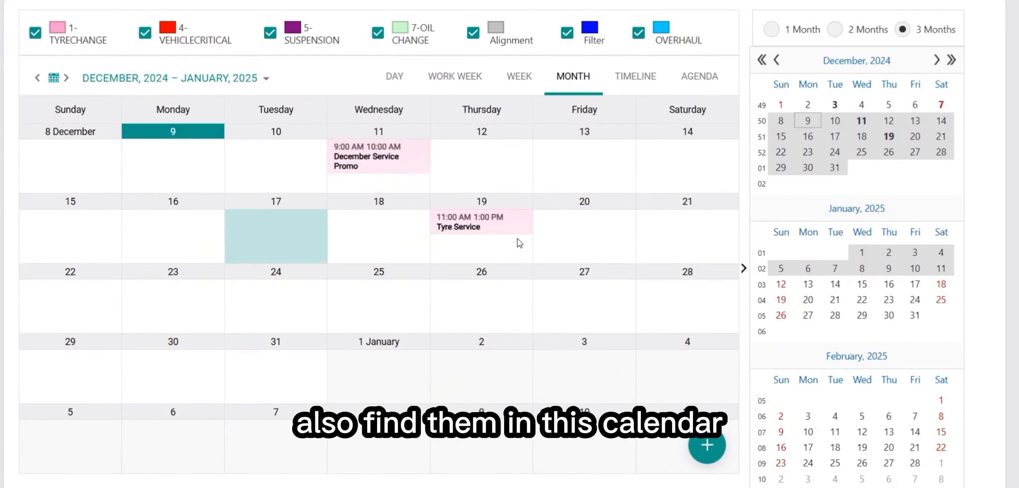
left_click(477, 258)
left_click(393, 159)
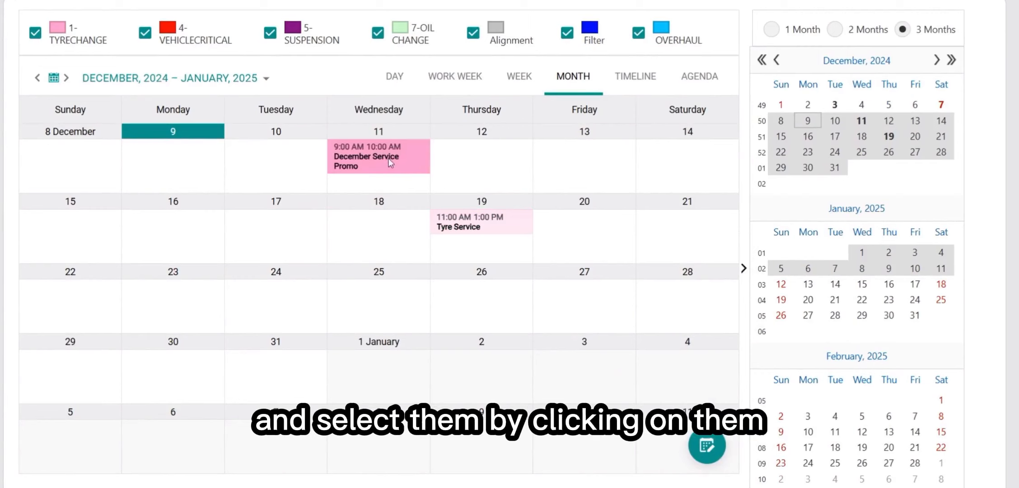
left_click(707, 440)
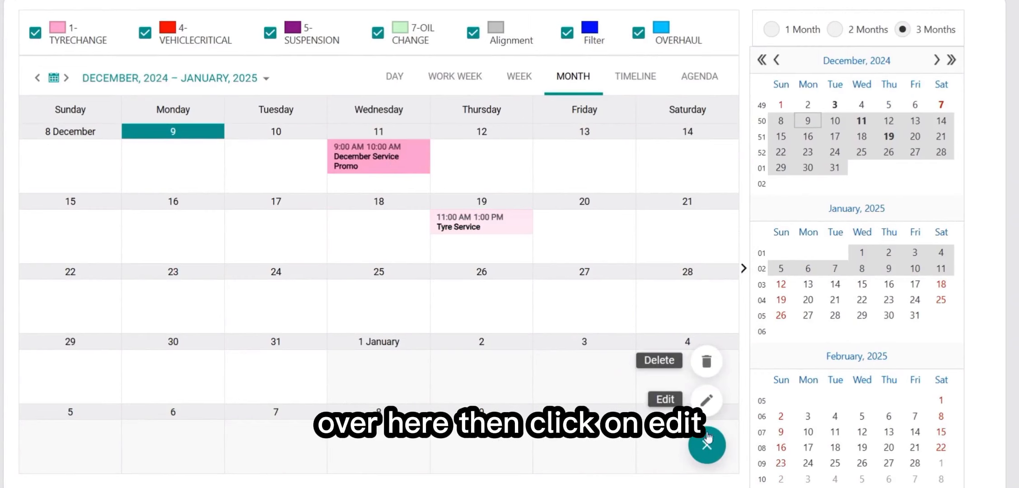
right_click(400, 162)
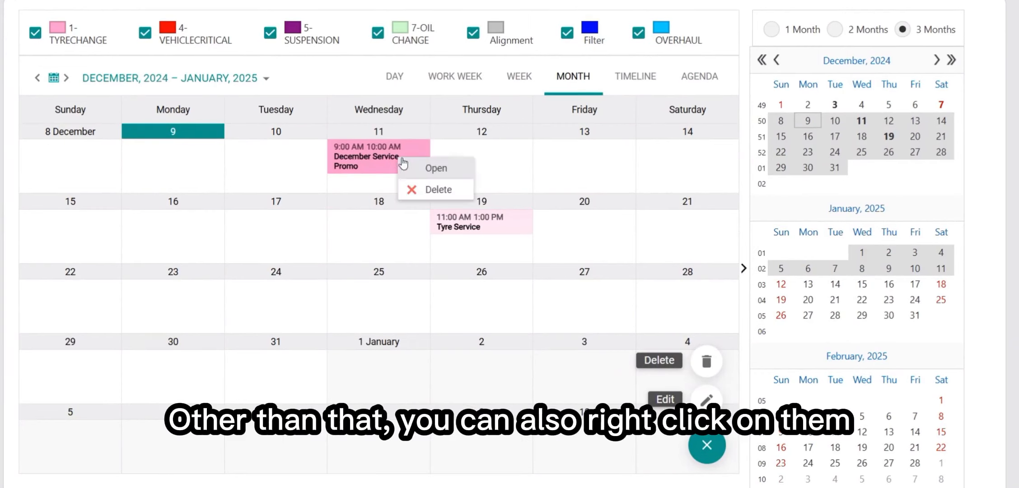
left_click(435, 170)
Add 'Confirmed' on a new line of the December Service Promo description and confirm with OK
left_click(497, 206)
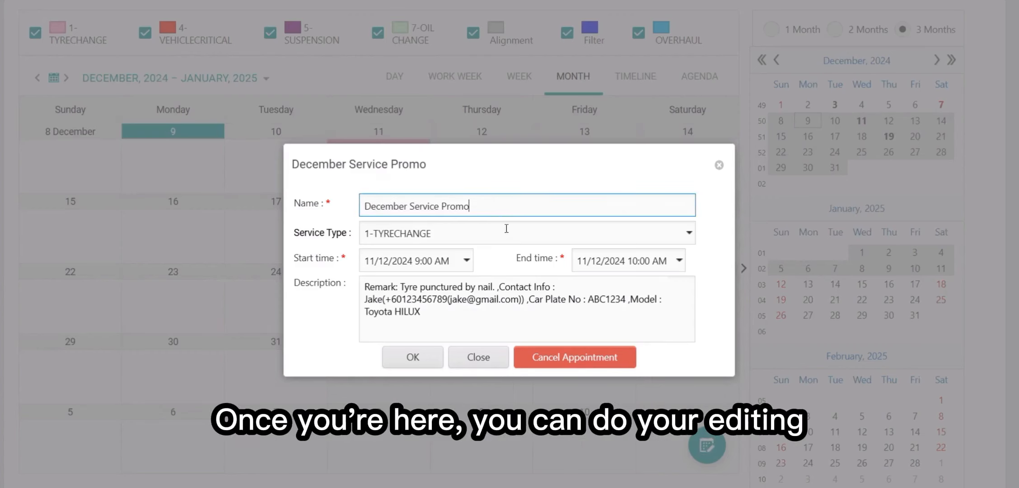
left_click(475, 299)
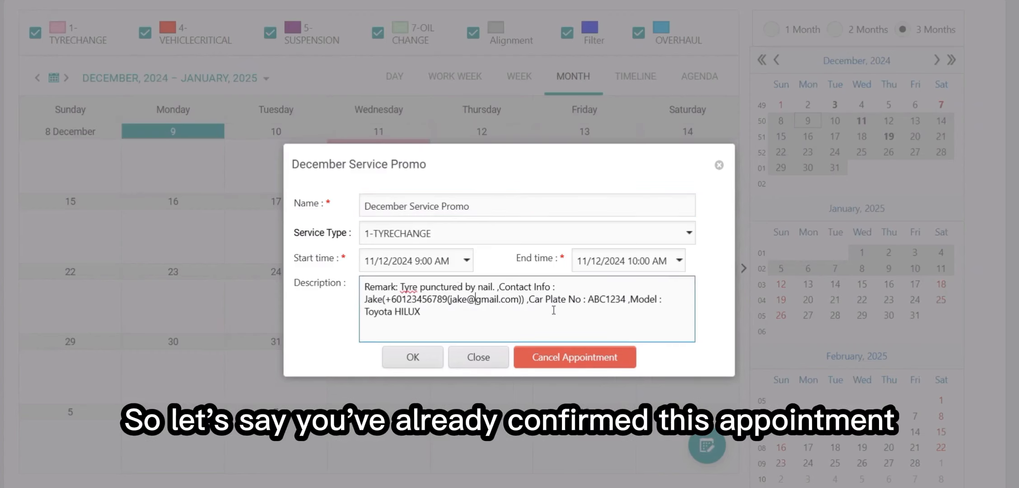
type("C")
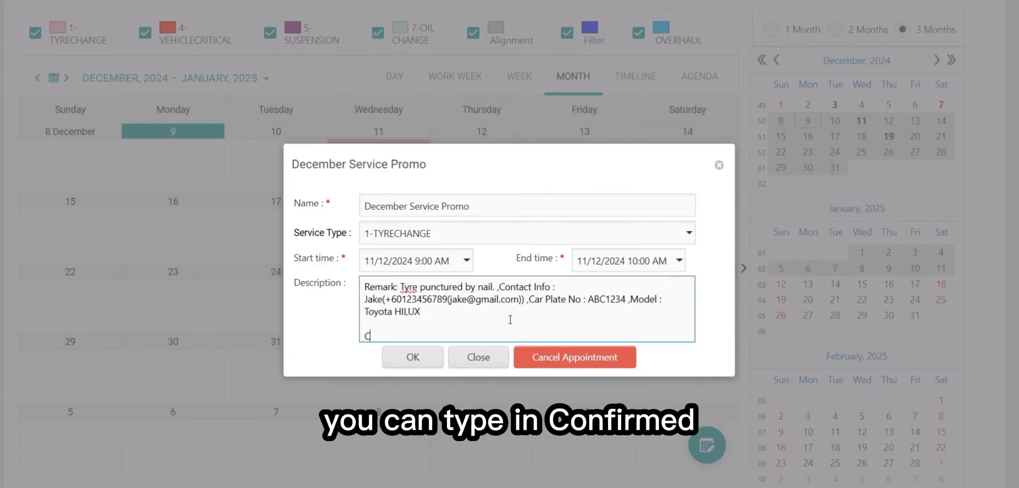
type("onfirmed")
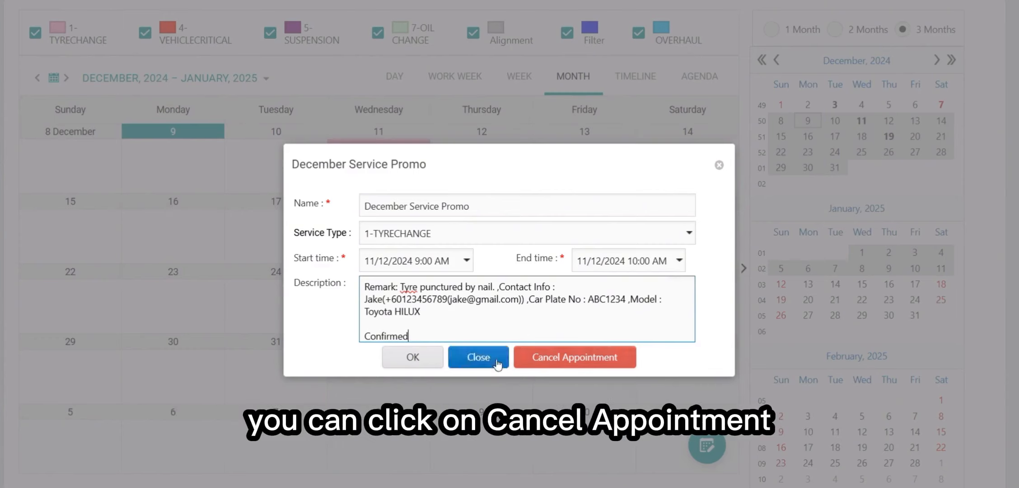
left_click(417, 359)
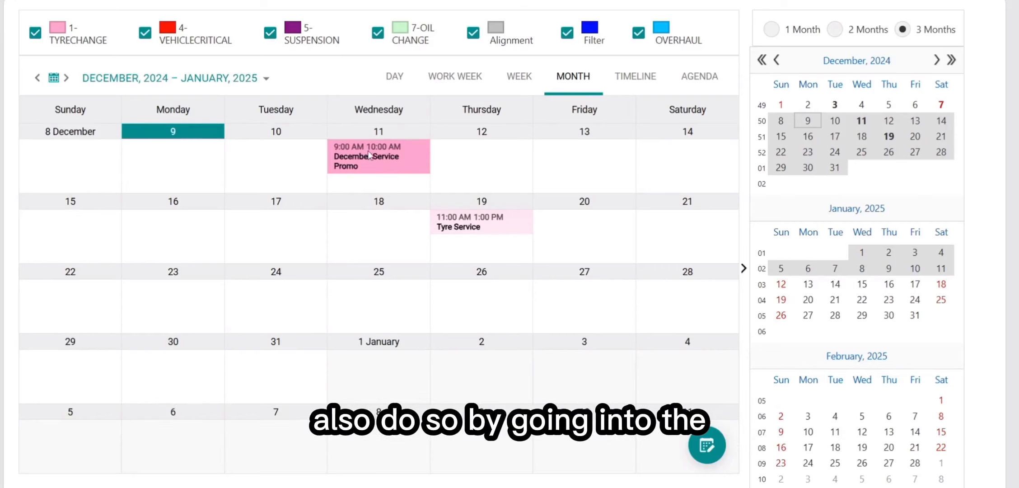
Open and close the Promo booking details, then drag the booking but leave it on 11 December
right_click(388, 159)
left_click(425, 168)
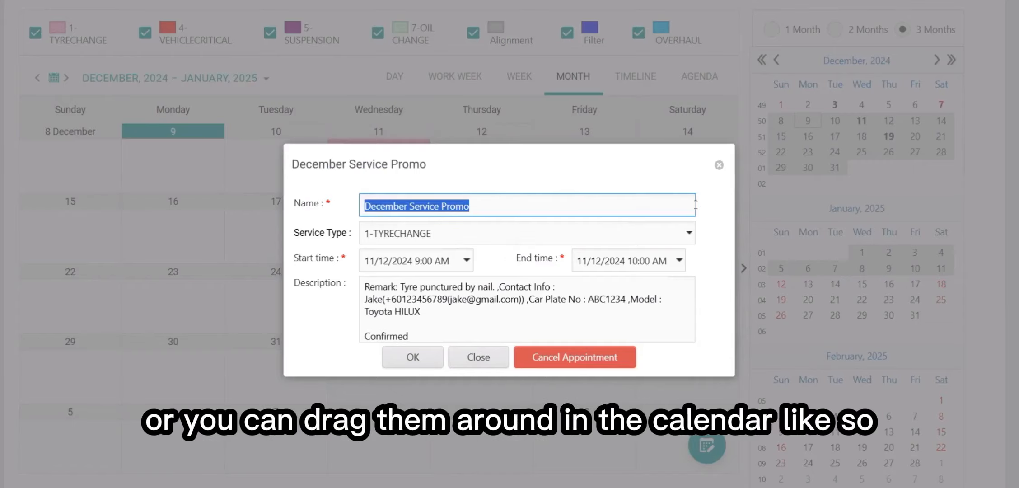
left_click(719, 172)
mouse_move(399, 170)
left_mouse_down()
mouse_move(375, 235)
mouse_move(367, 226)
mouse_move(302, 236)
mouse_move(384, 162)
left_mouse_up()
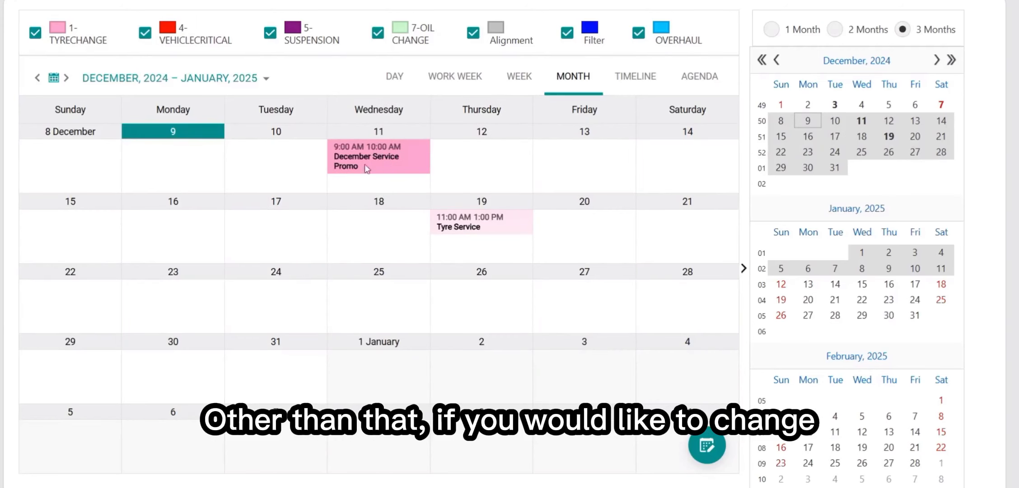
In the 11 December day view, make December Service Promo end at 9:30, then return to month view
left_click(394, 76)
mouse_move(196, 158)
left_mouse_down()
mouse_move(194, 177)
mouse_move(207, 151)
left_mouse_up()
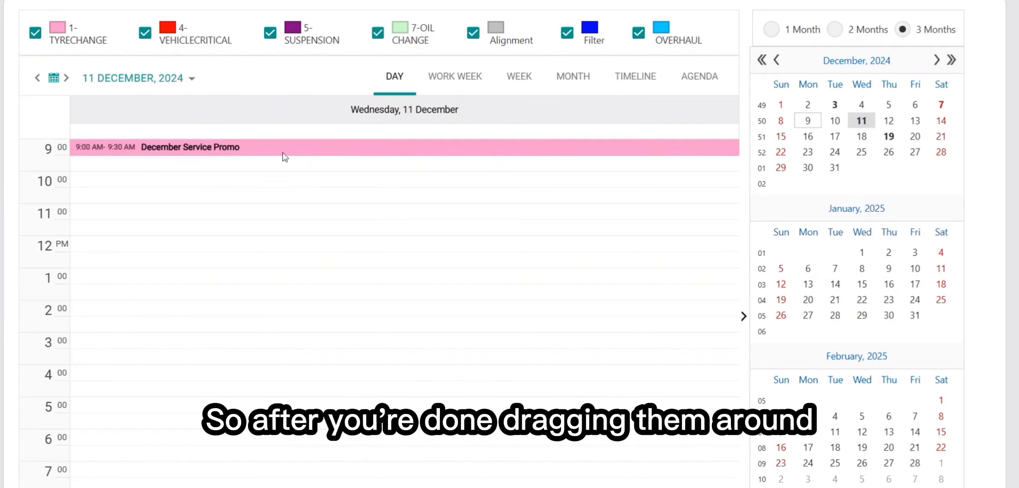
left_click(571, 77)
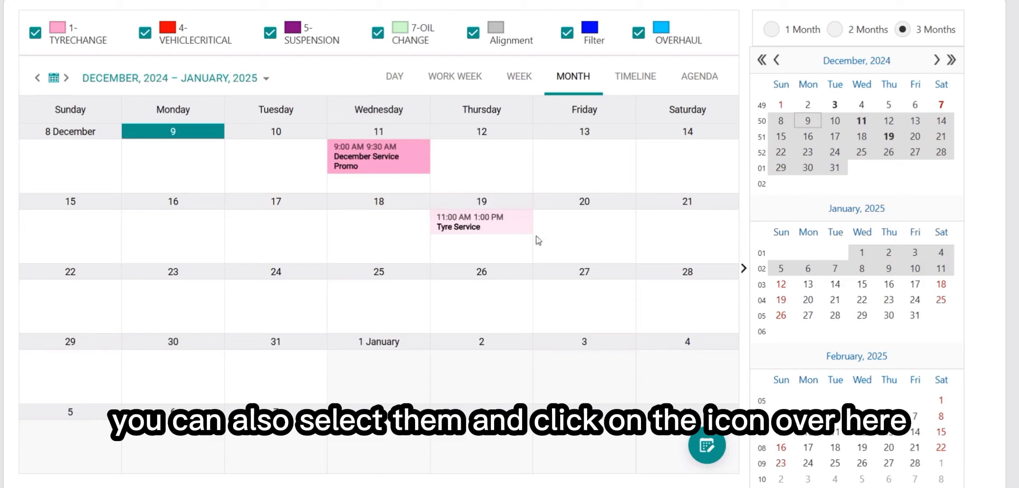
left_click(704, 447)
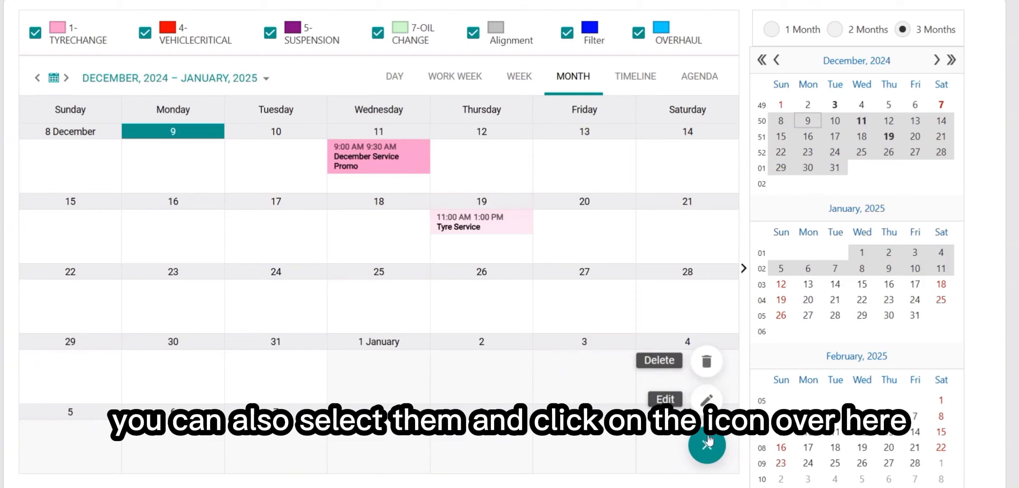
Close the Promo booking's Open/Delete menu and click the empty 11, 19, 12 December and 3 January cells
right_click(408, 165)
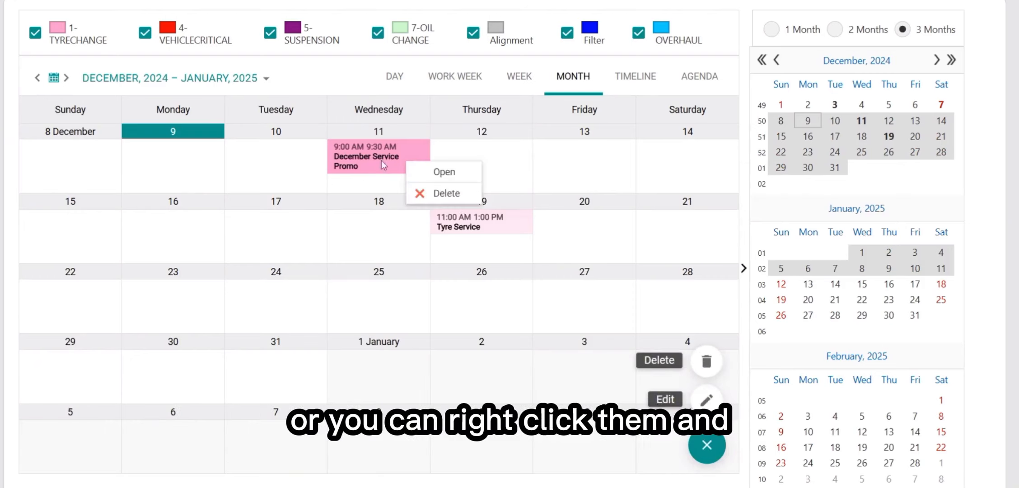
left_click(498, 238)
left_click(406, 187)
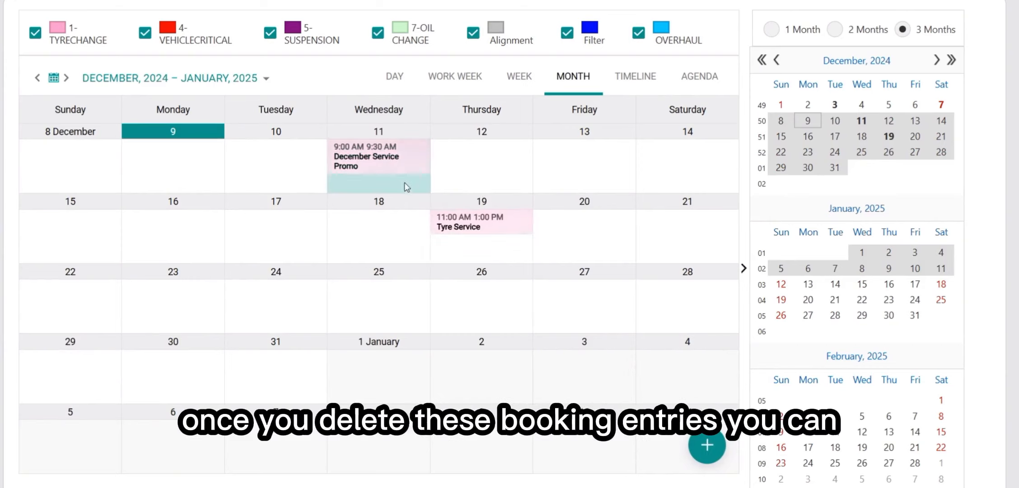
left_click(509, 252)
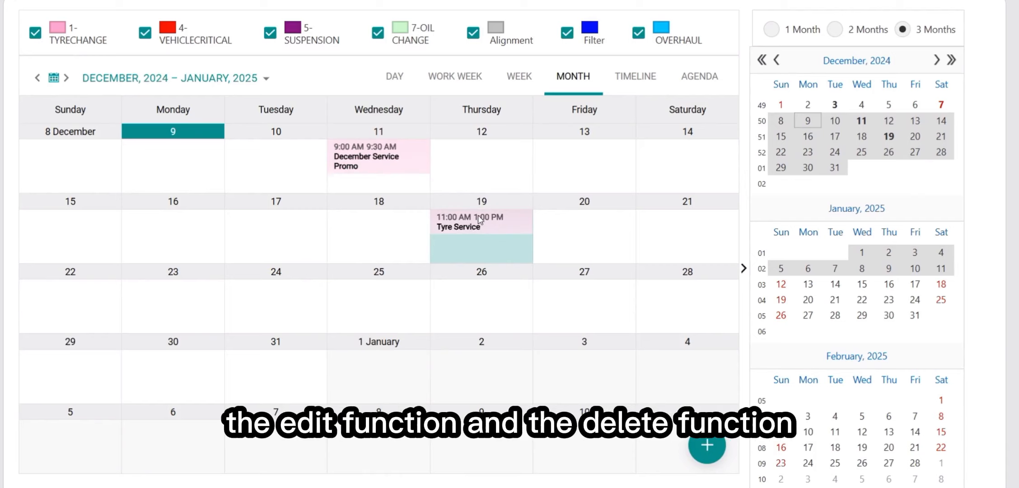
left_click(624, 377)
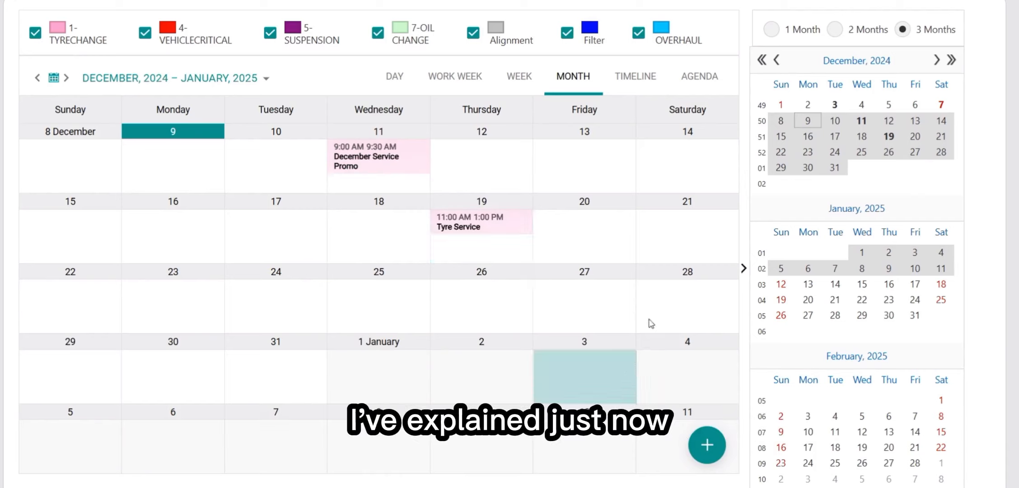
left_click(508, 179)
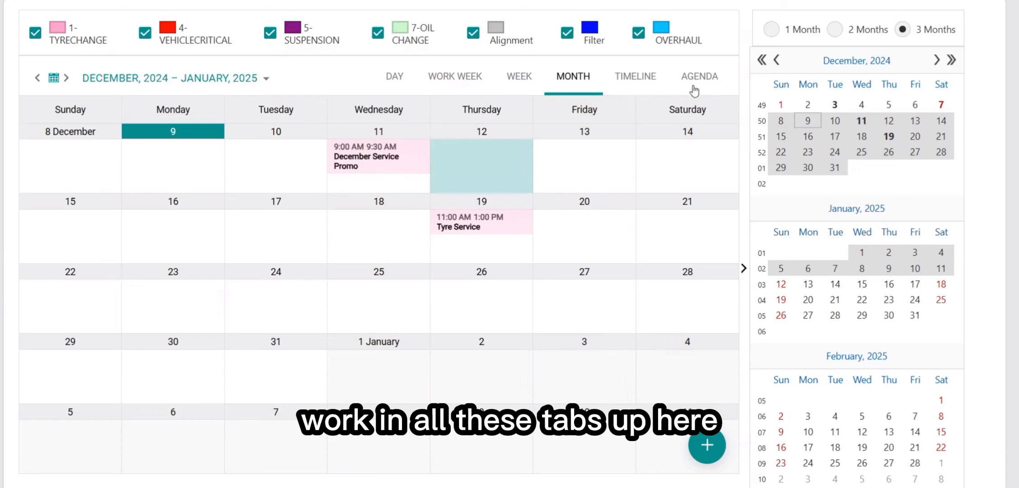
Set the 11 December day schedule to 15-minute time slots, then to a finer interval
left_click(394, 76)
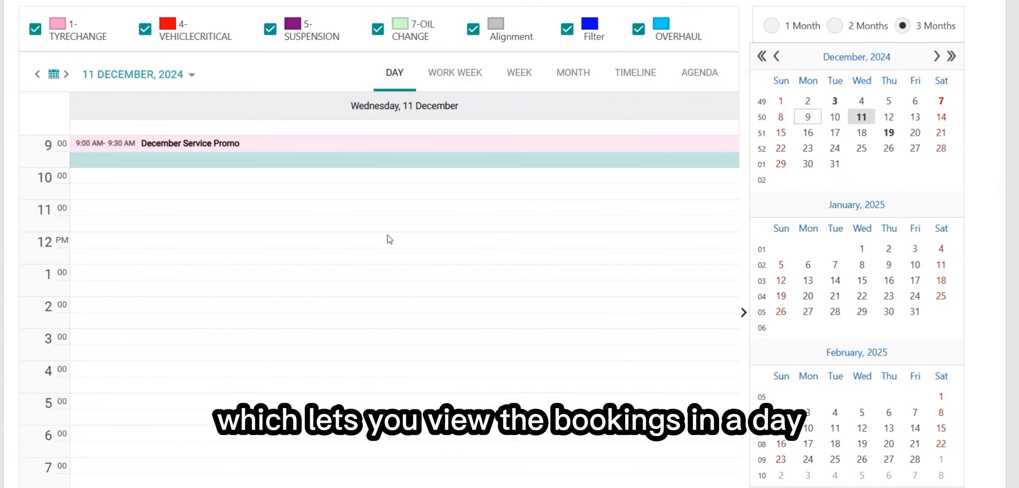
right_click(326, 223)
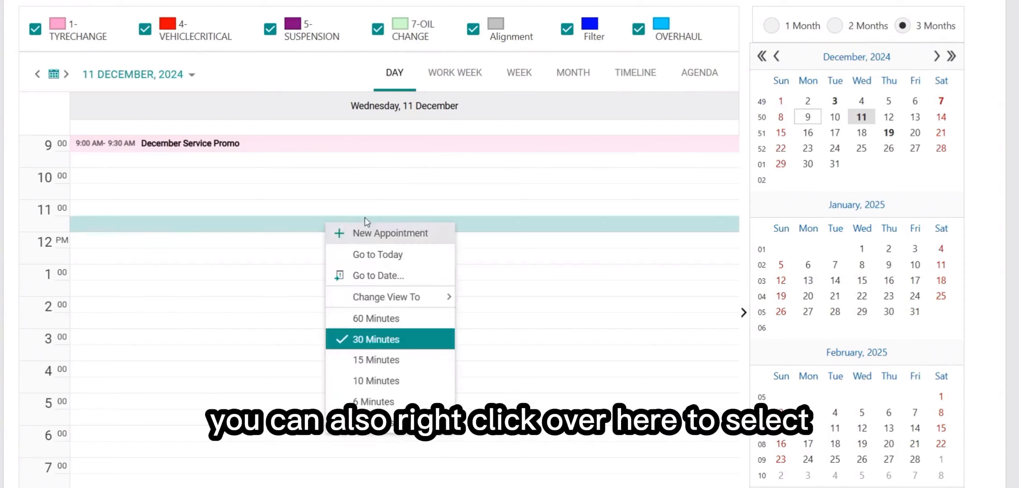
left_click(397, 360)
right_click(343, 250)
left_click(411, 436)
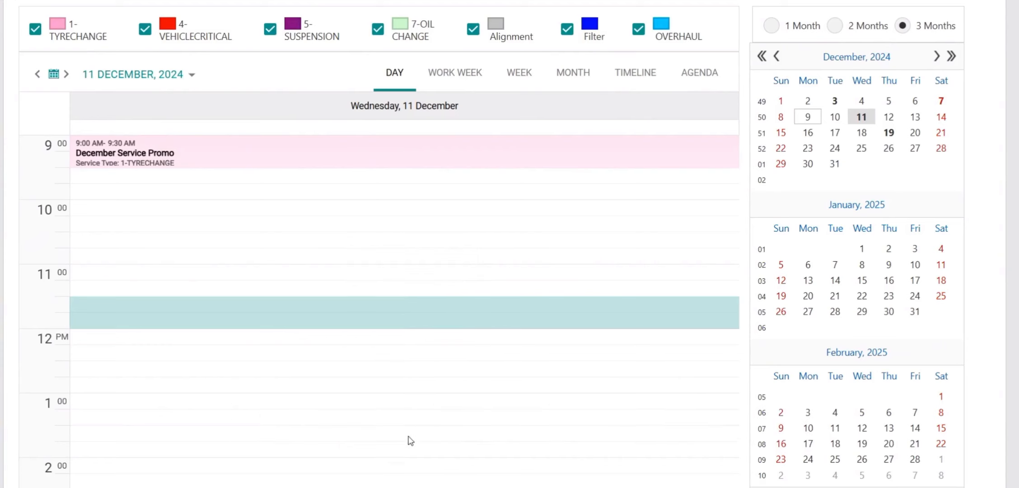
Set the work week schedule to 5-minute intervals, then view the full week
left_click(454, 76)
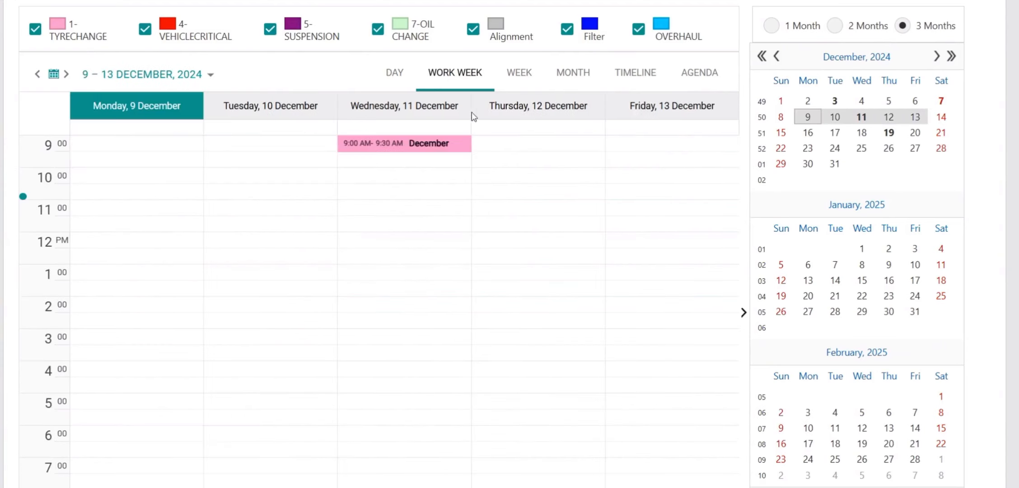
right_click(430, 247)
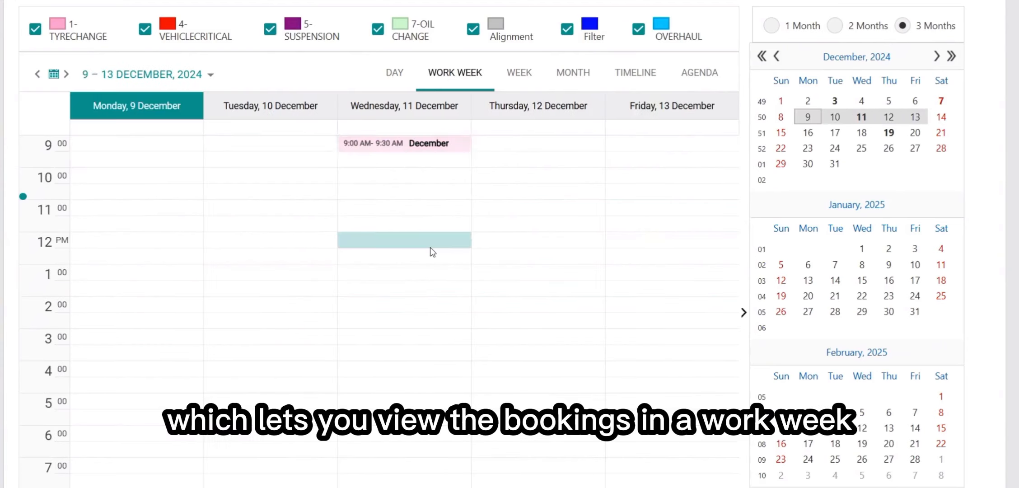
left_click(515, 449)
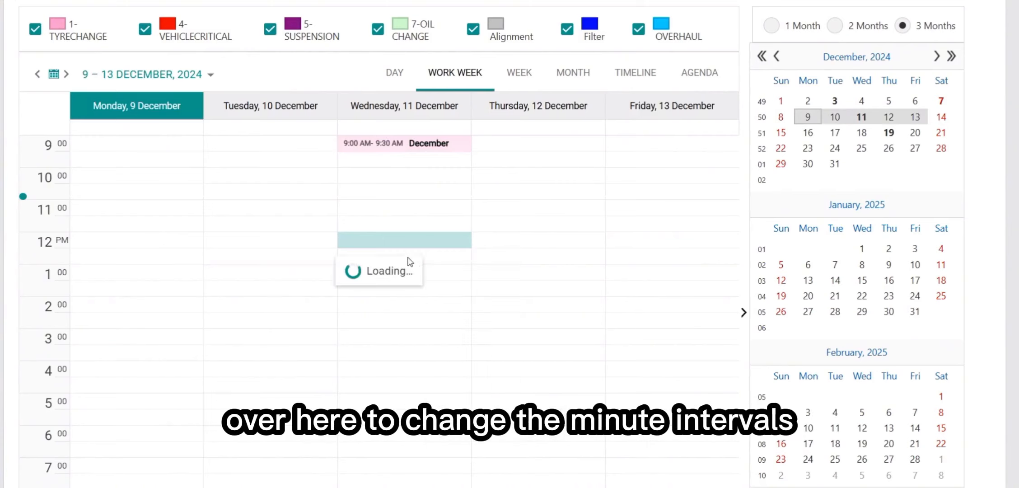
left_click(514, 73)
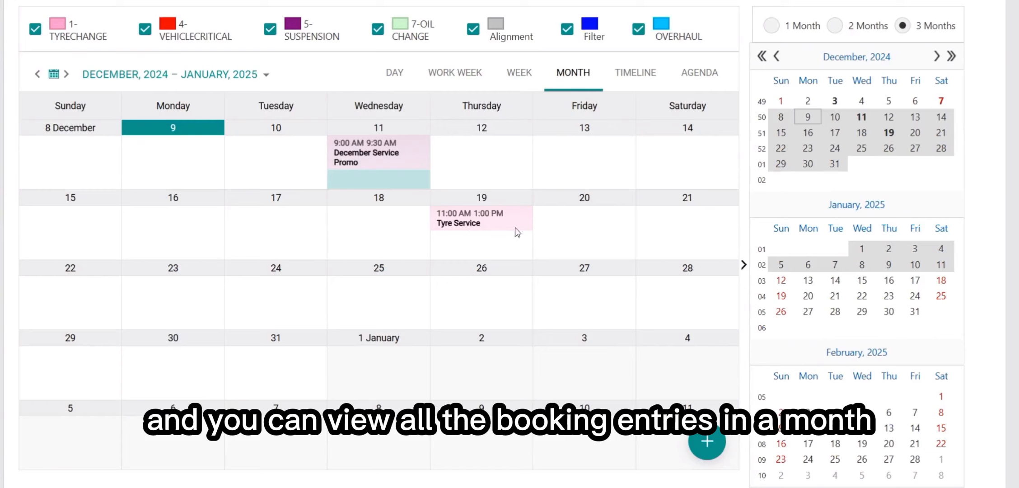
Set the timeline view to an hourly time scale
left_click(640, 79)
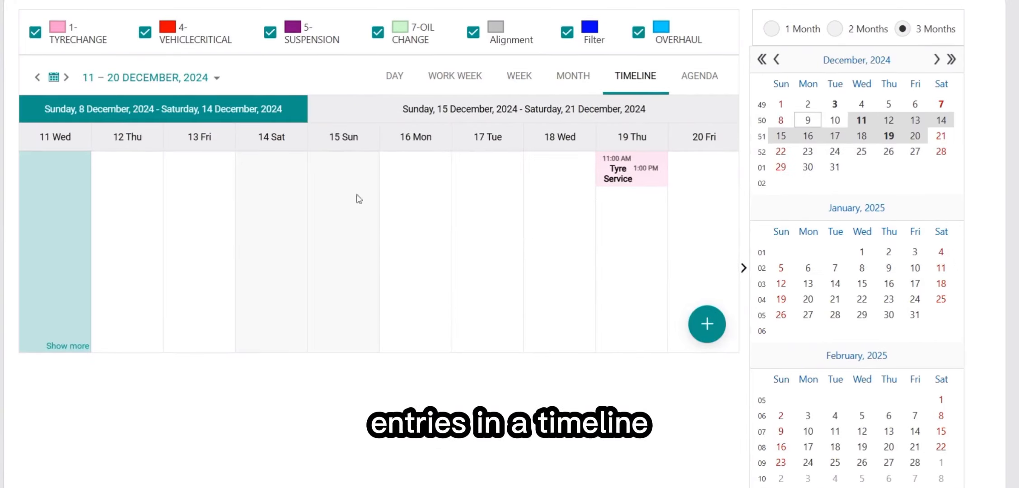
right_click(416, 260)
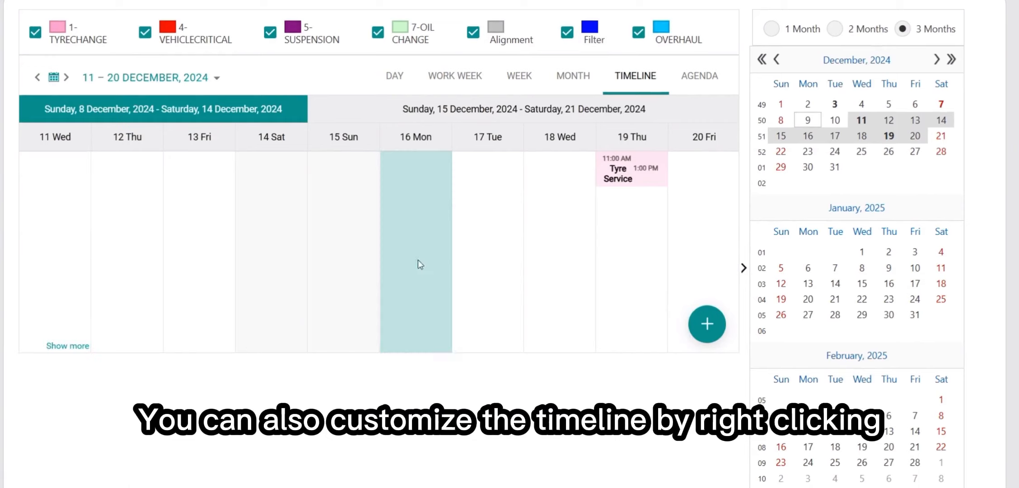
mouse_move(497, 332)
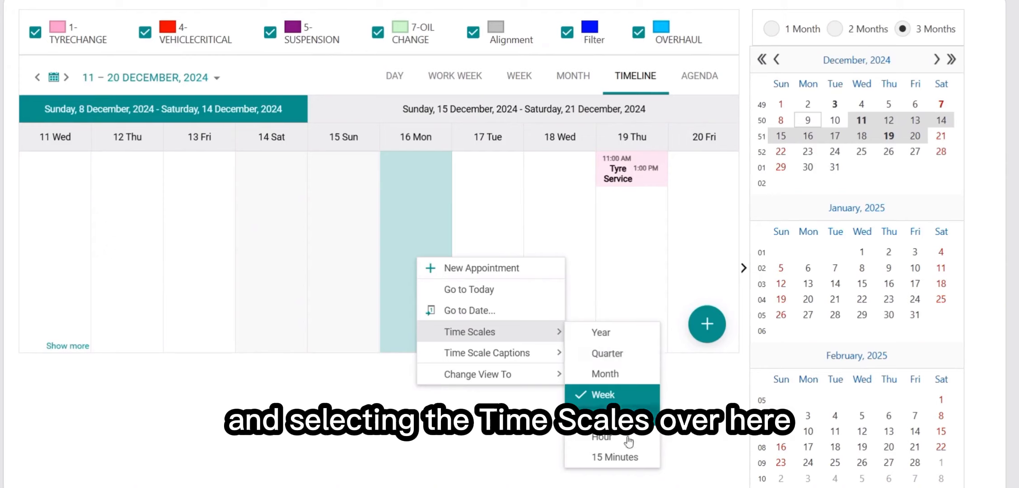
left_click(603, 438)
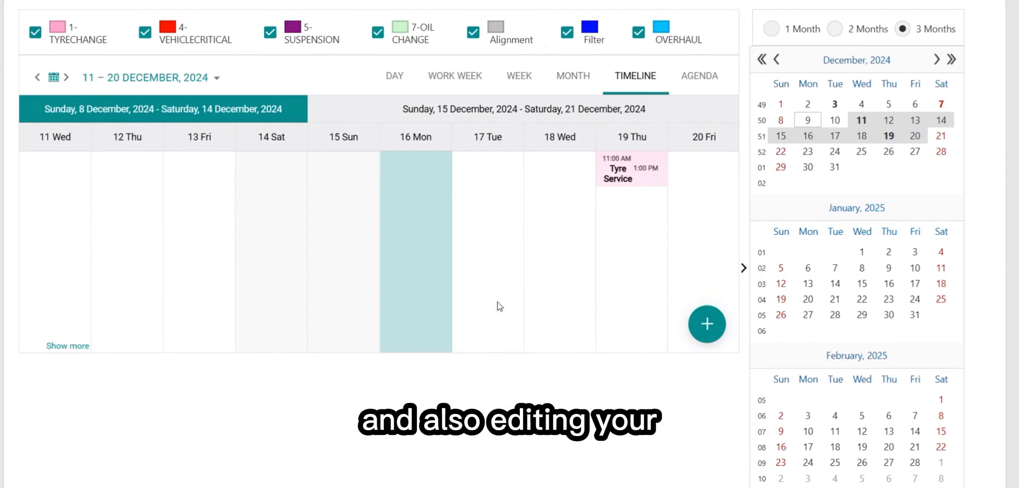
Untick Hour under Time Scale Captions to hide them, then list the bookings in Agenda view
right_click(416, 295)
mouse_move(501, 394)
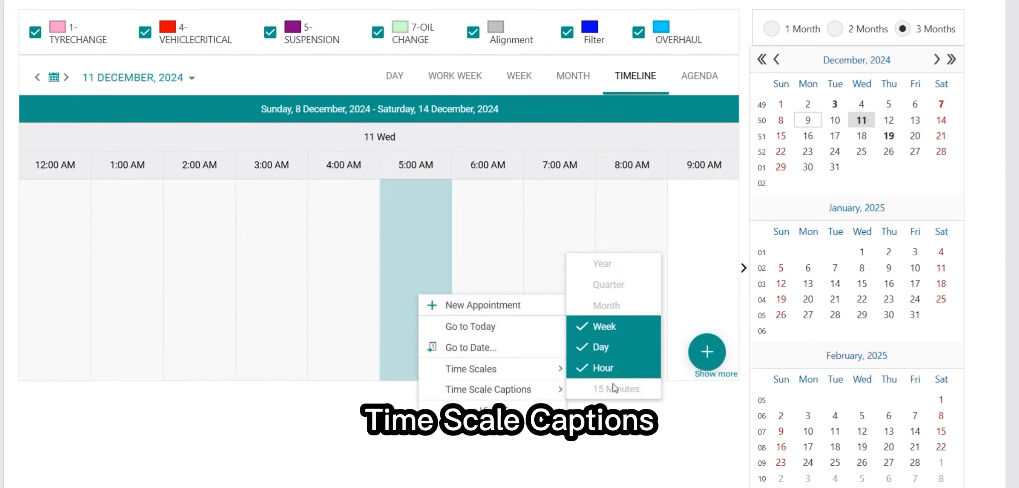
left_click(605, 368)
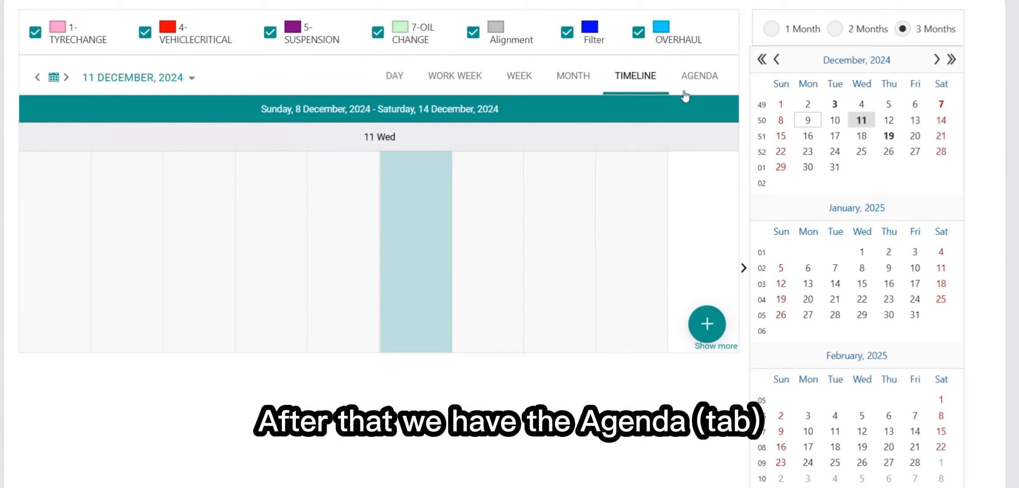
left_click(690, 76)
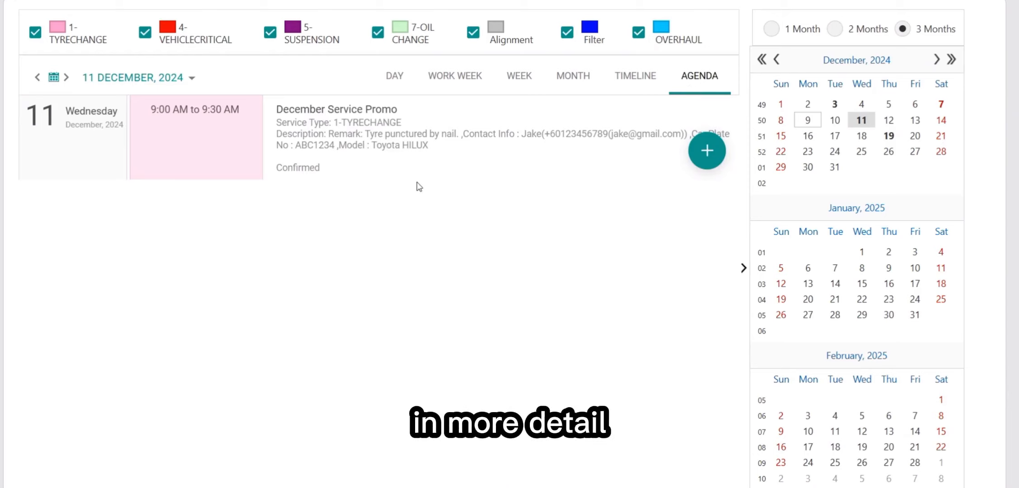
Step through timeline, week and month views, then open and cancel Go to Date for 20 December
left_click(634, 78)
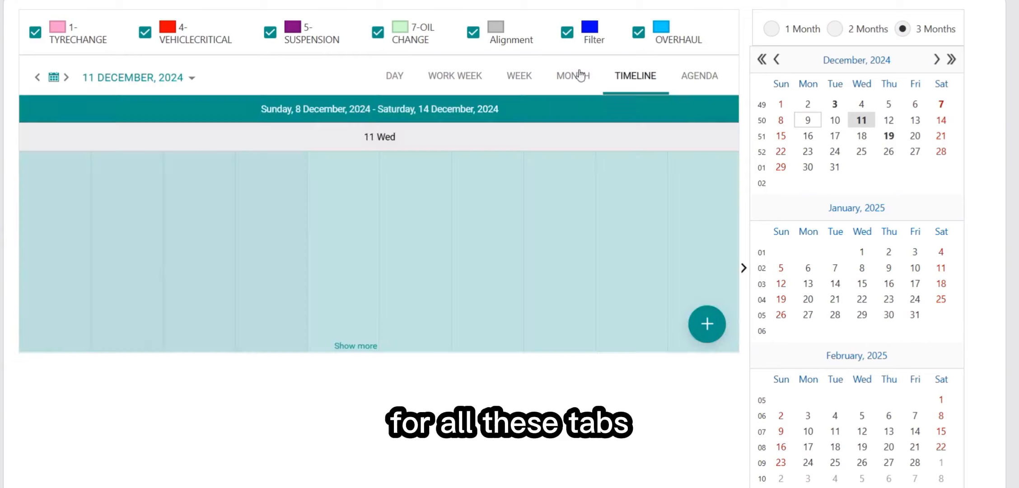
left_click(501, 76)
left_click(571, 76)
right_click(593, 232)
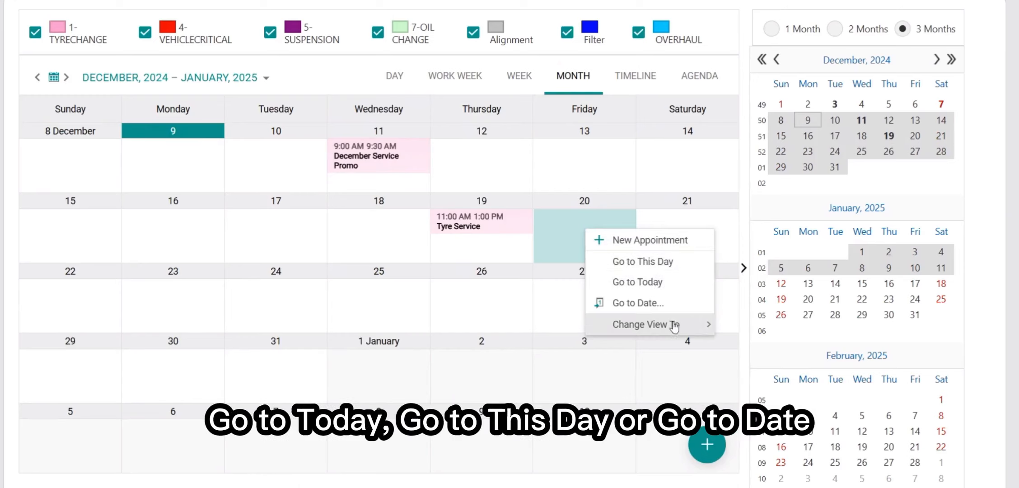
left_click(672, 304)
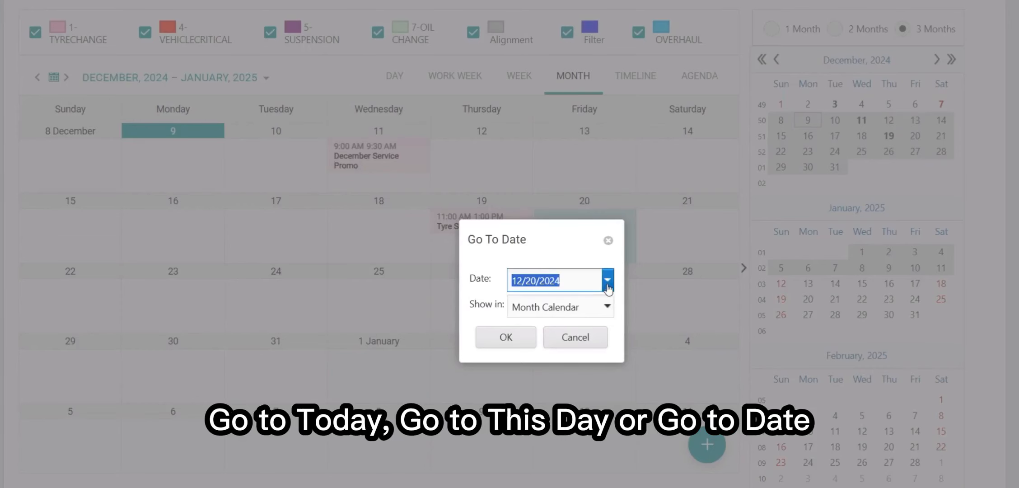
left_click(608, 240)
Use Go to This Day on Saturday 21 December, then return to the month view
right_click(659, 239)
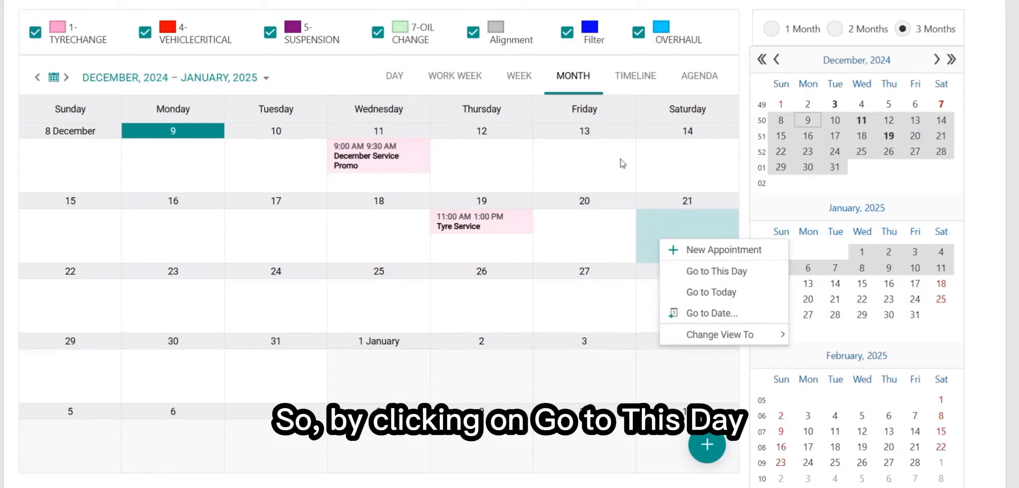
left_click(499, 91)
right_click(683, 235)
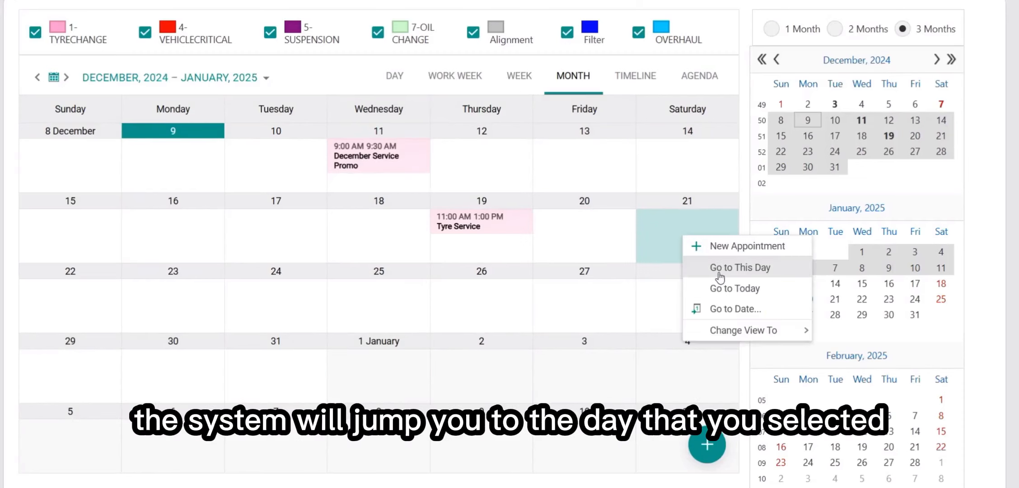
left_click(717, 269)
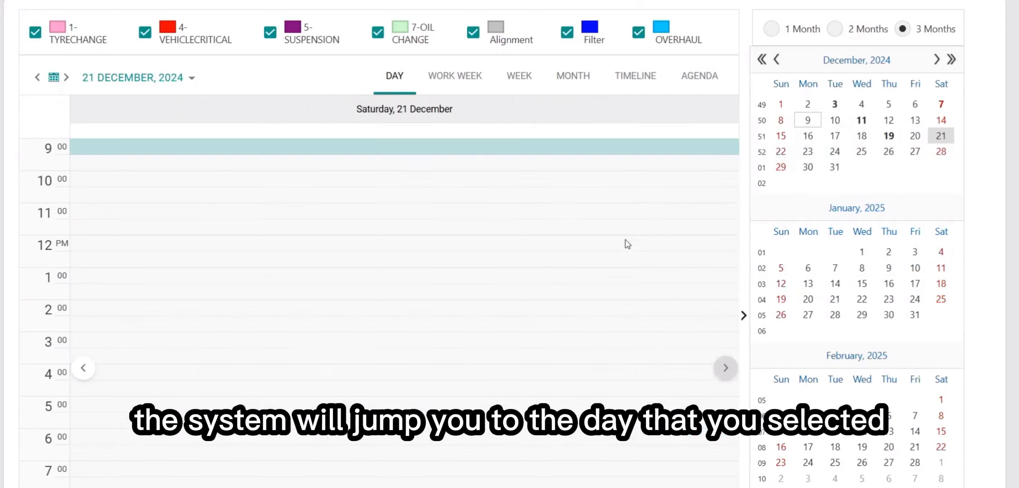
left_click(574, 77)
Jump to today, then use Go to Date to show 9 December in the Agenda Calendar view
right_click(620, 231)
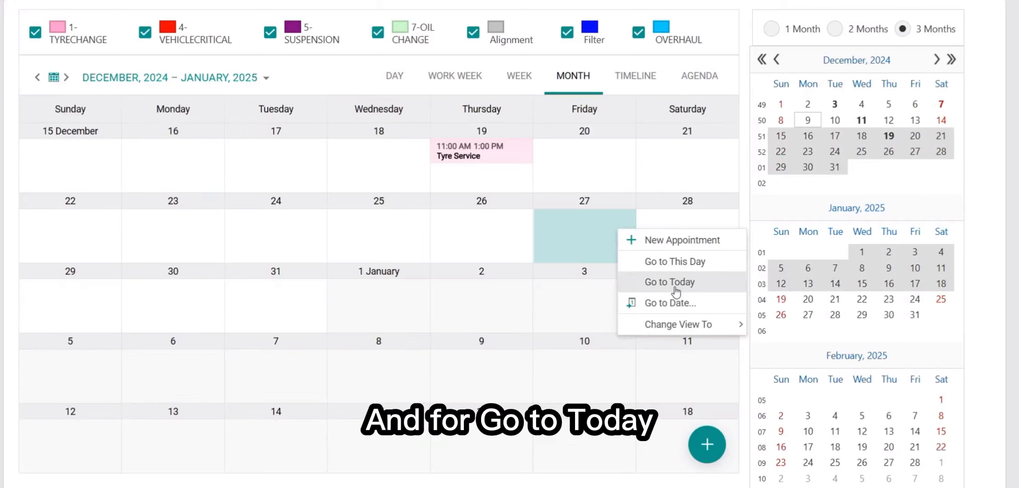
left_click(669, 282)
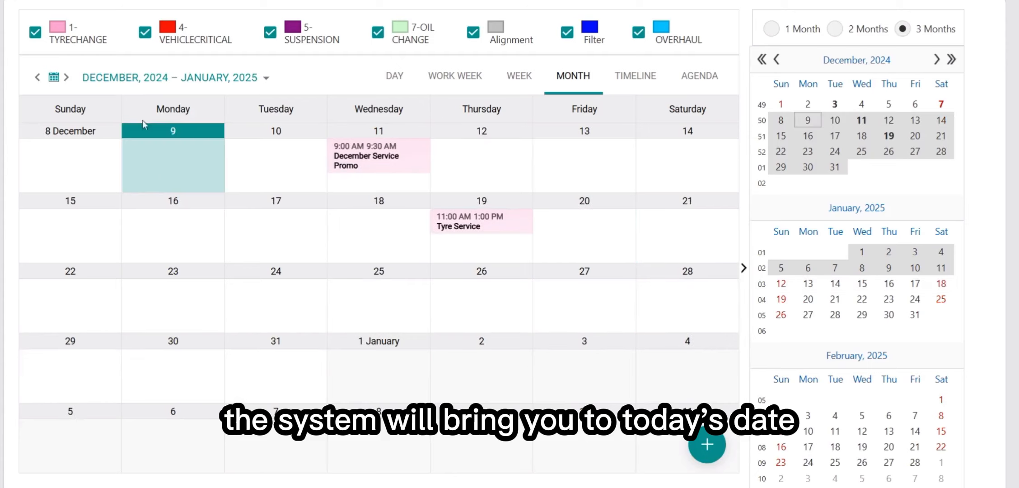
right_click(177, 171)
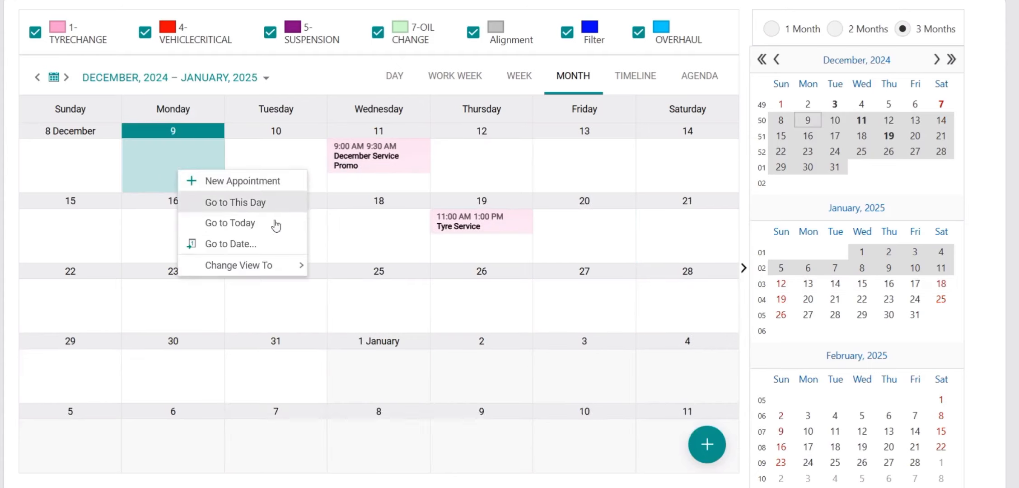
left_click(247, 244)
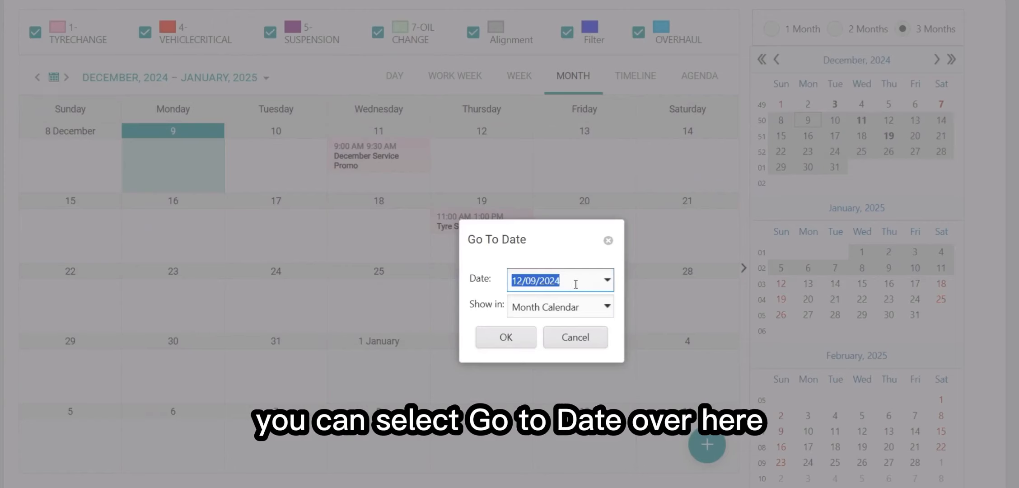
left_click(607, 280)
left_click(598, 310)
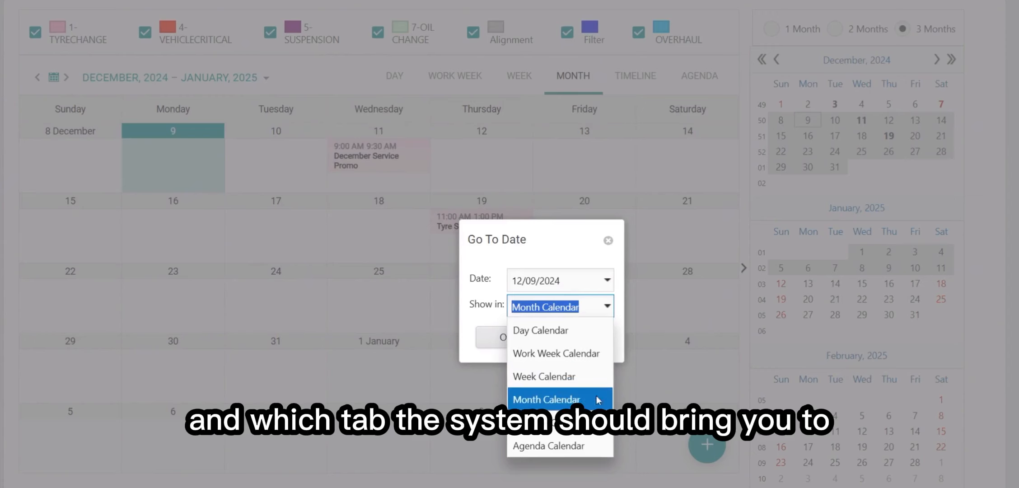
left_click(569, 447)
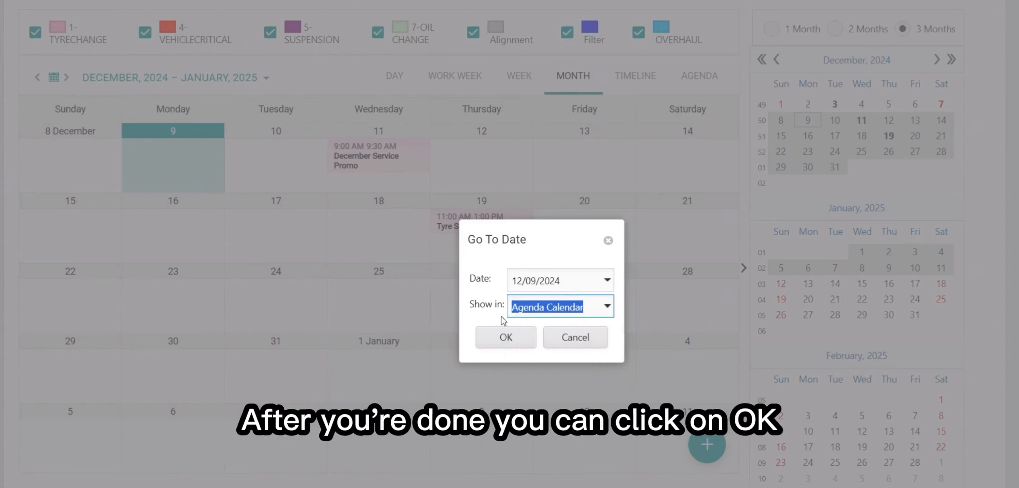
left_click(514, 346)
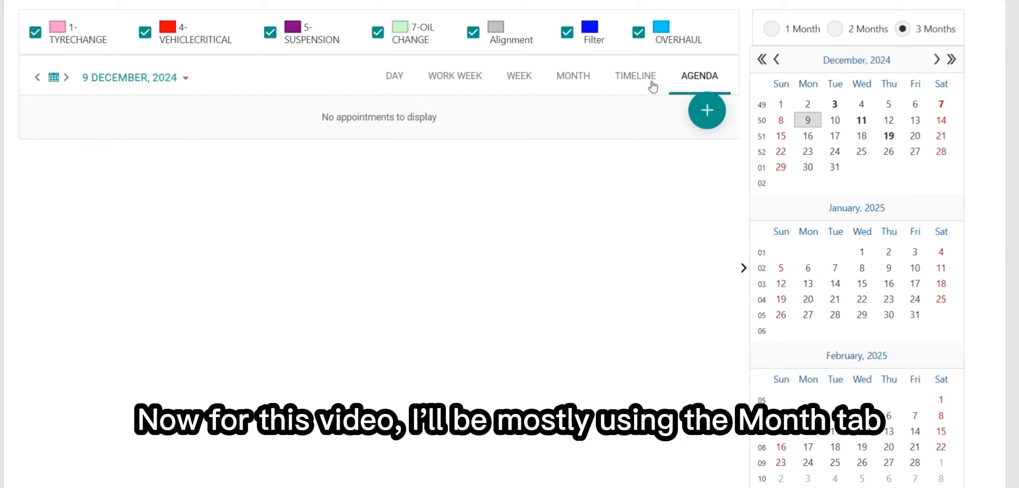
Return to the month view and select Wednesday 11 December
left_click(564, 81)
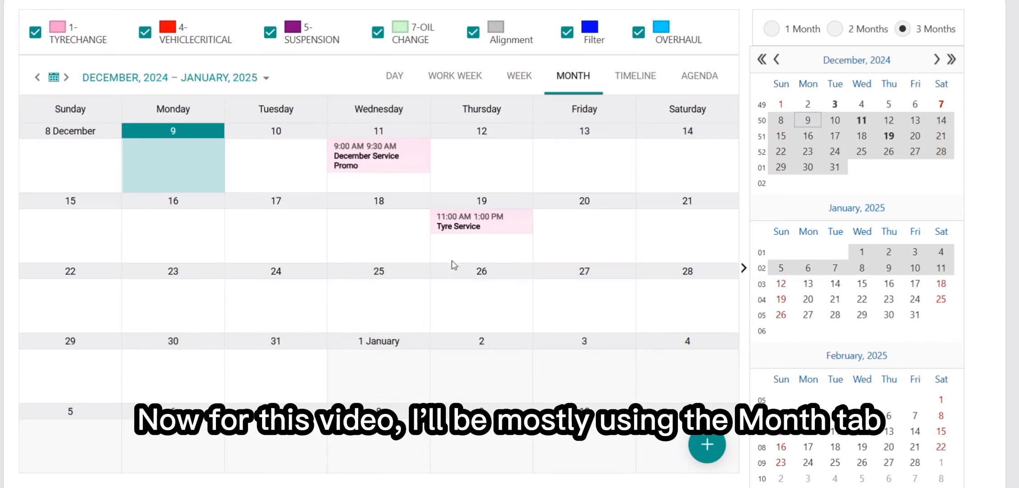
left_click(384, 183)
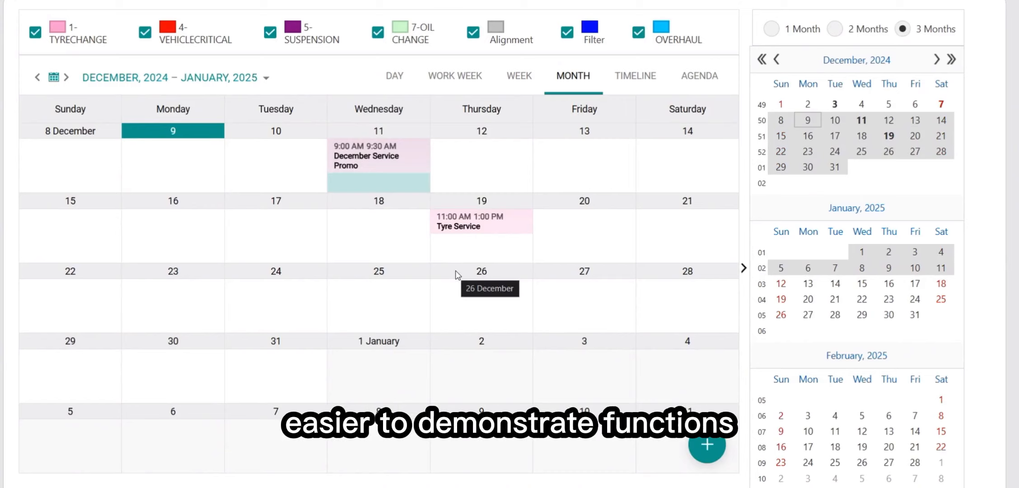
scroll(544, 267, "up", 2)
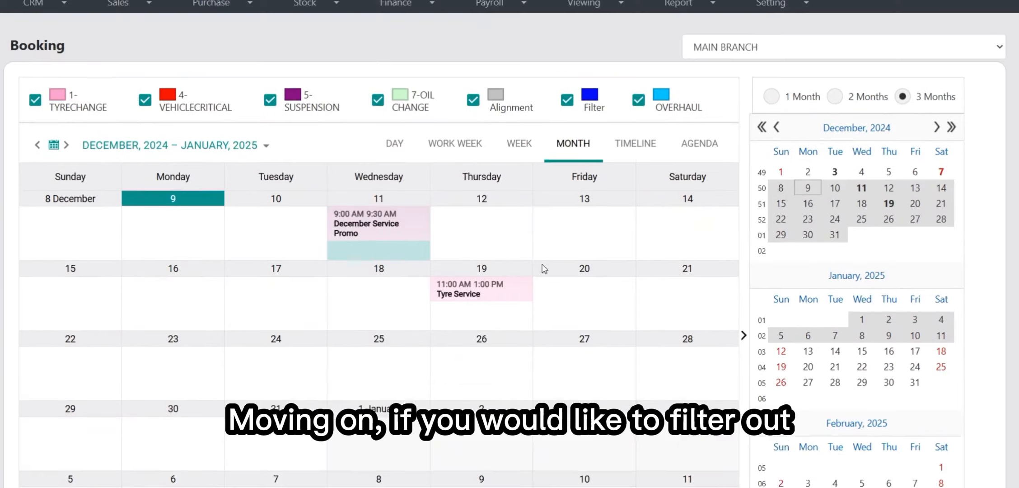
scroll(542, 235, "down", 2)
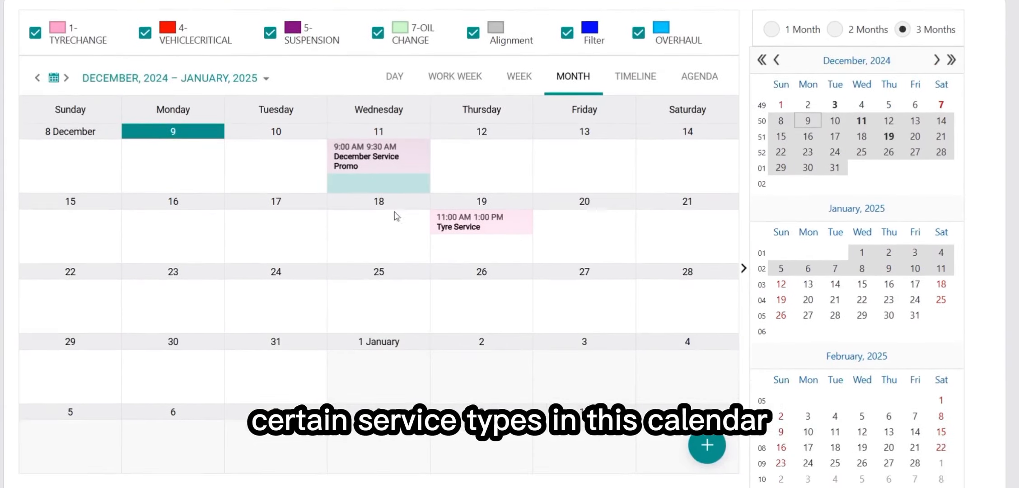
scroll(395, 217, "up", 4)
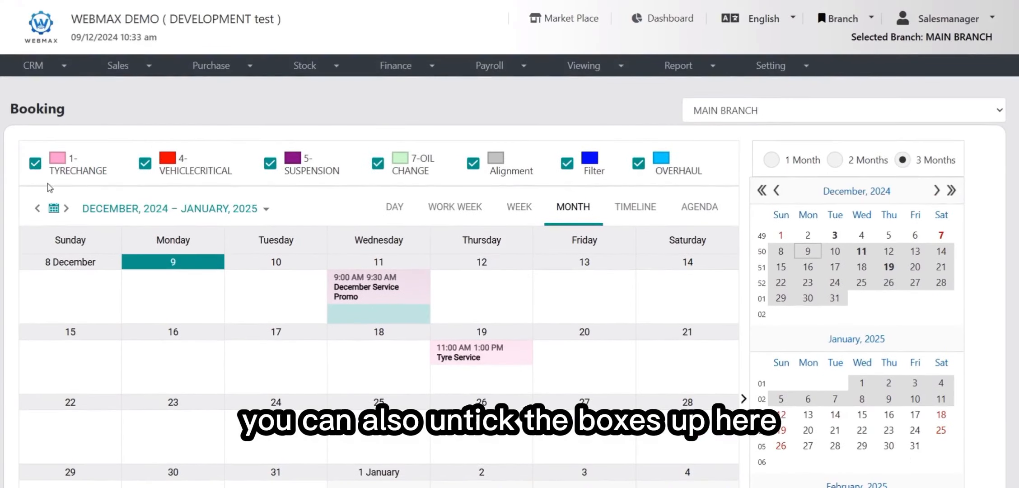
Hide and then show the TYRECHANGE bookings in the calendar
left_click(35, 163)
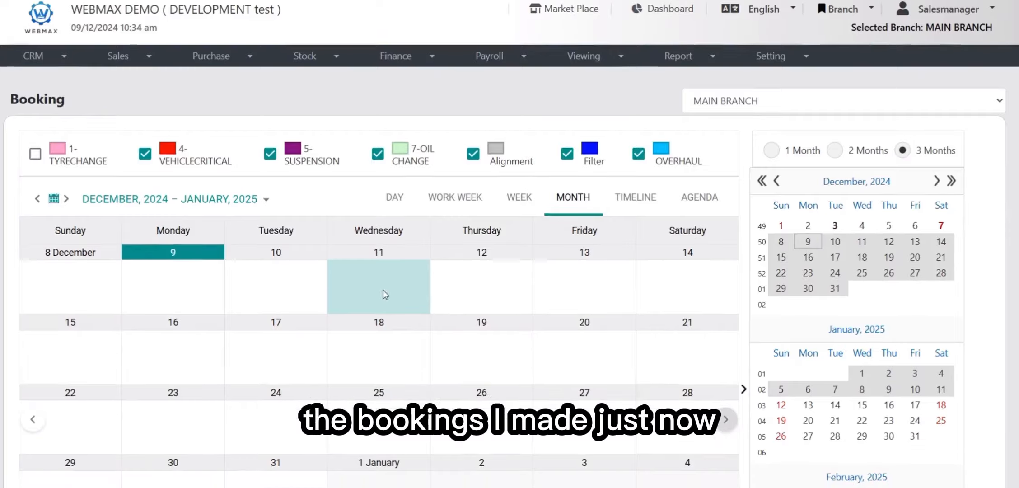
scroll(386, 291, "down", 2)
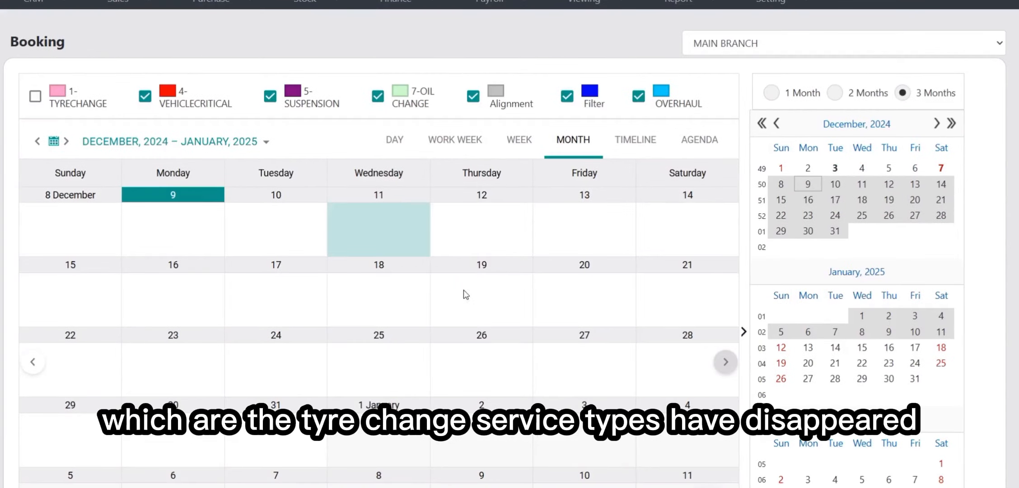
scroll(474, 271, "down", 3)
scroll(460, 283, "up", 5)
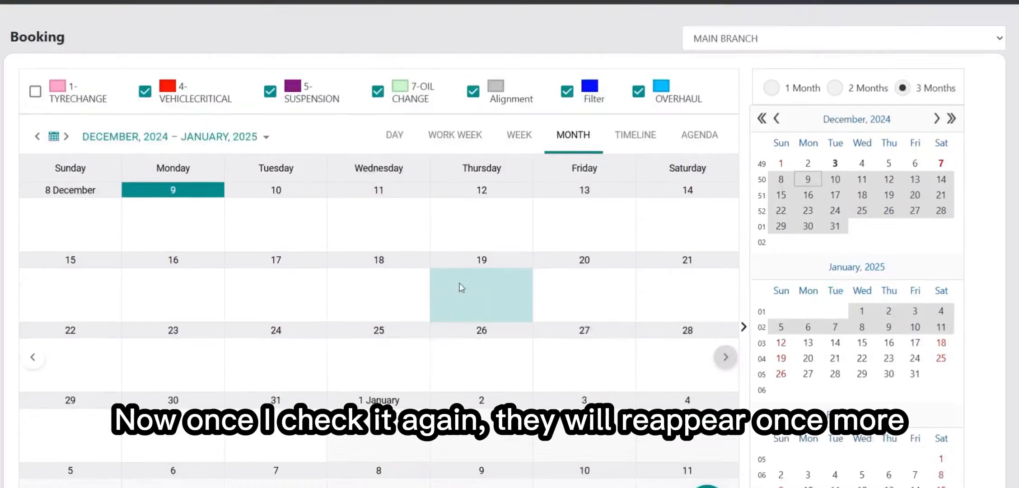
left_click(35, 163)
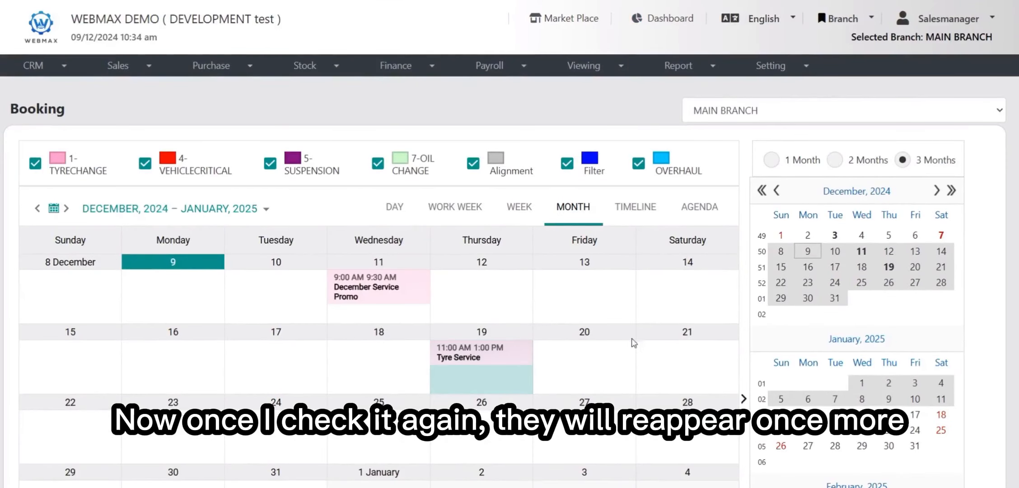
scroll(633, 343, "down", 3)
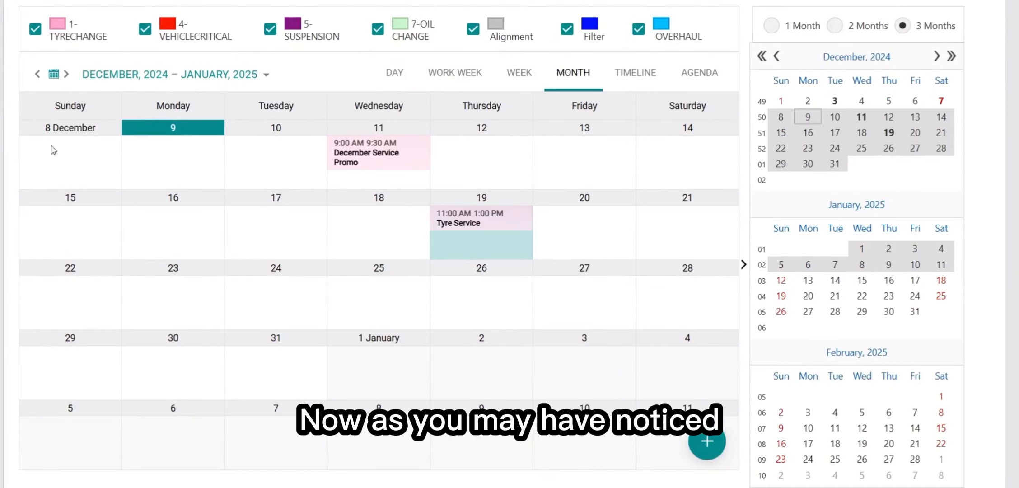
With TYRECHANGE hidden, move the calendar back one week, then show TYRECHANGE again and select 20 December
left_click(35, 30)
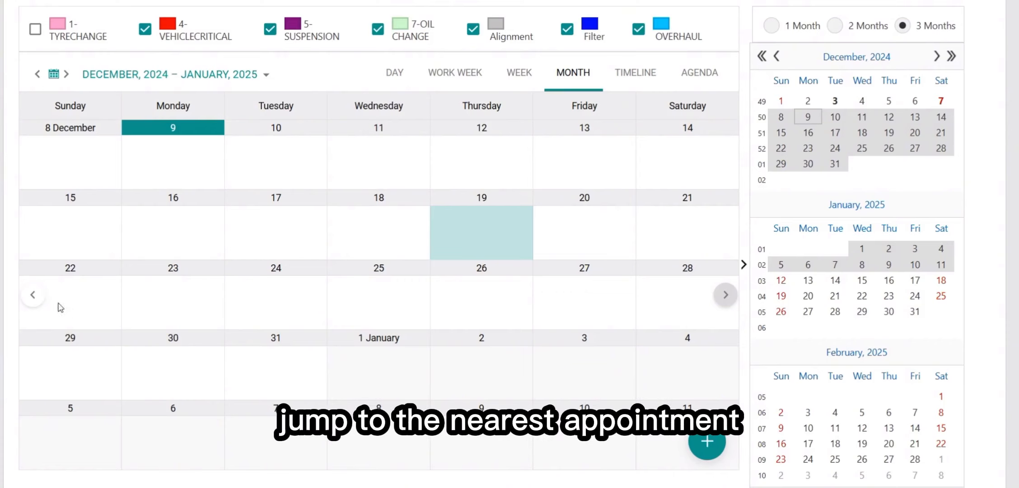
left_click(33, 294)
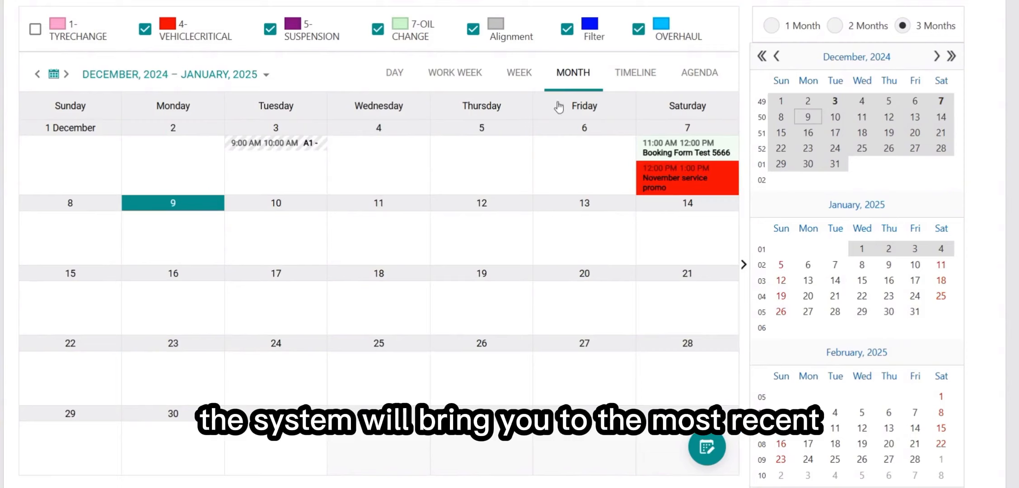
left_click(35, 29)
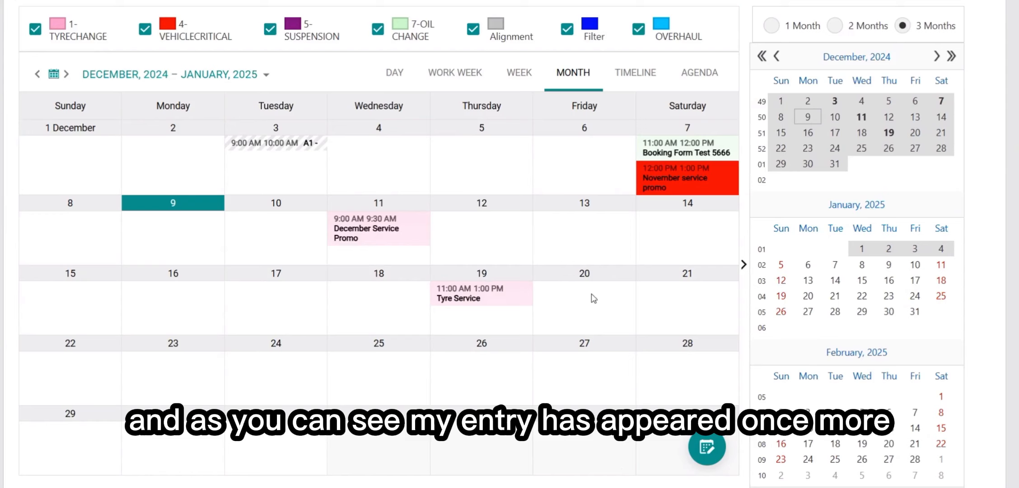
left_click(568, 300)
scroll(214, 75, "up", 2)
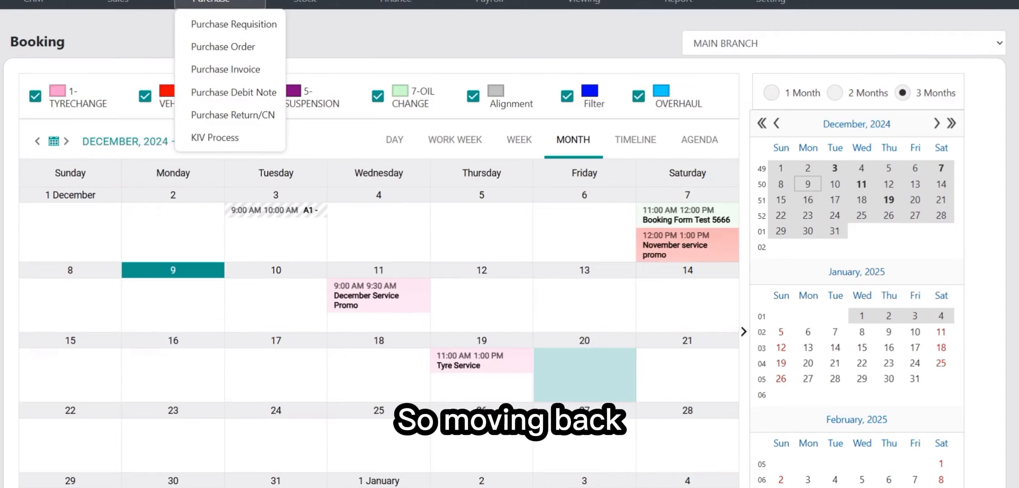
Open and close the month picker for the calendar's date range
scroll(630, 168, "down", 3)
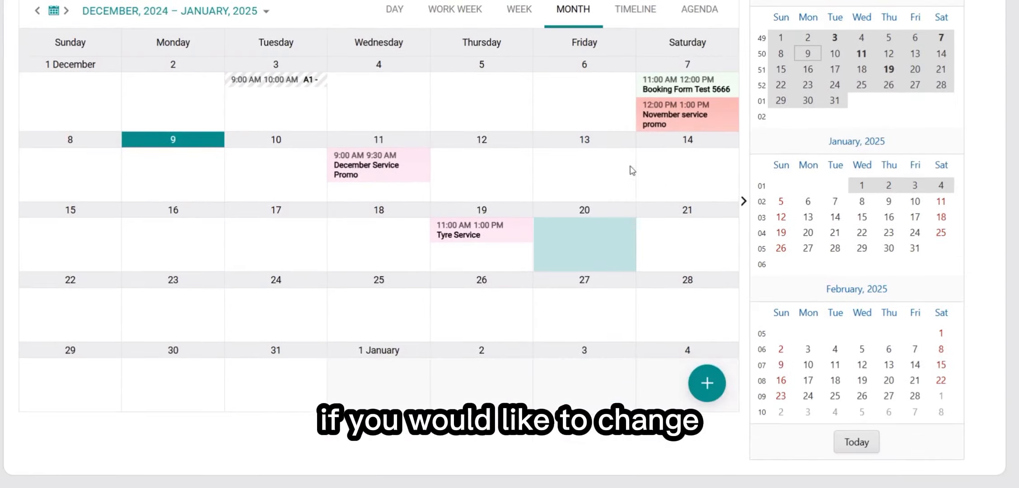
scroll(607, 204, "up", 3)
scroll(469, 216, "down", 3)
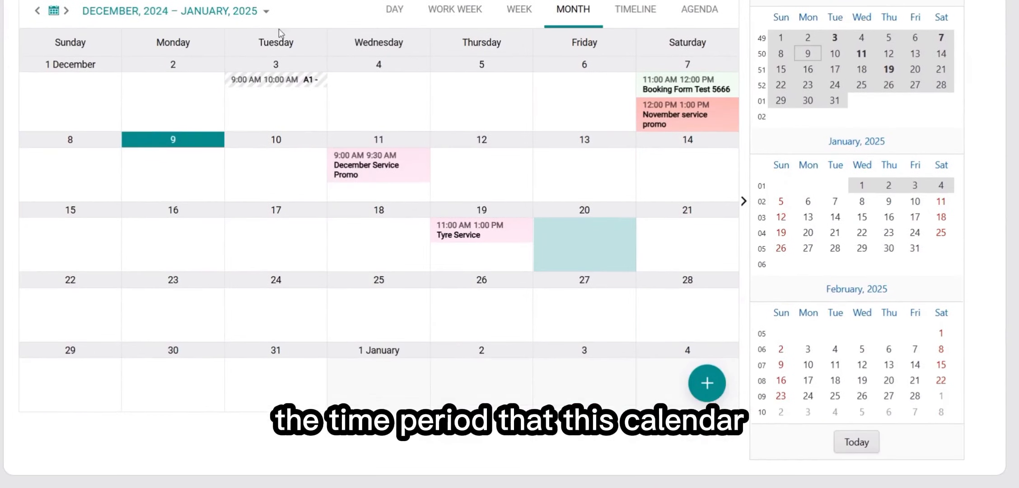
scroll(335, 233, "up", 2)
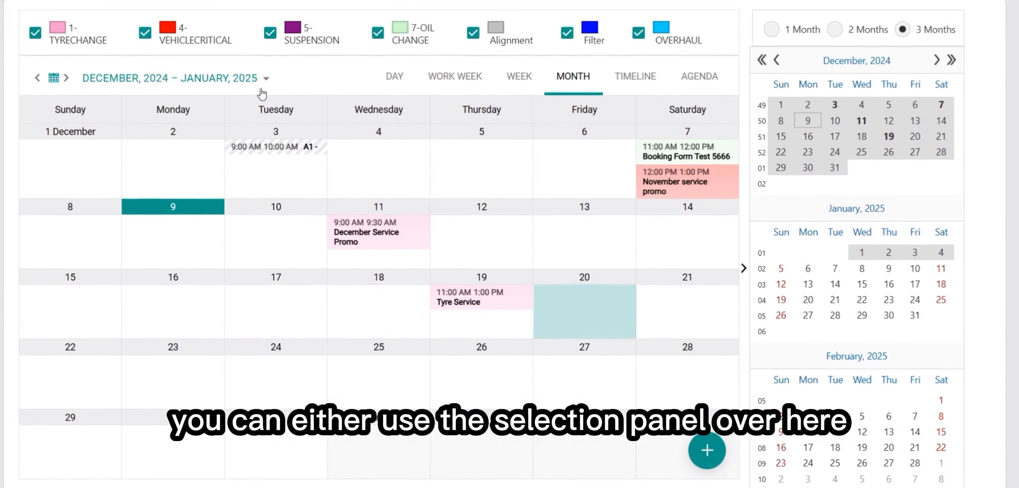
left_click(230, 84)
left_click(227, 81)
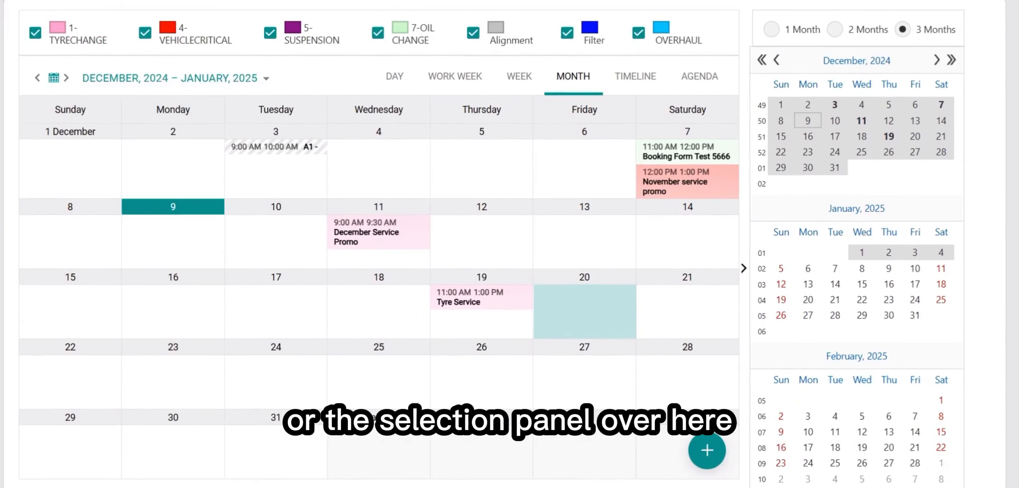
scroll(878, 289, "up", 2)
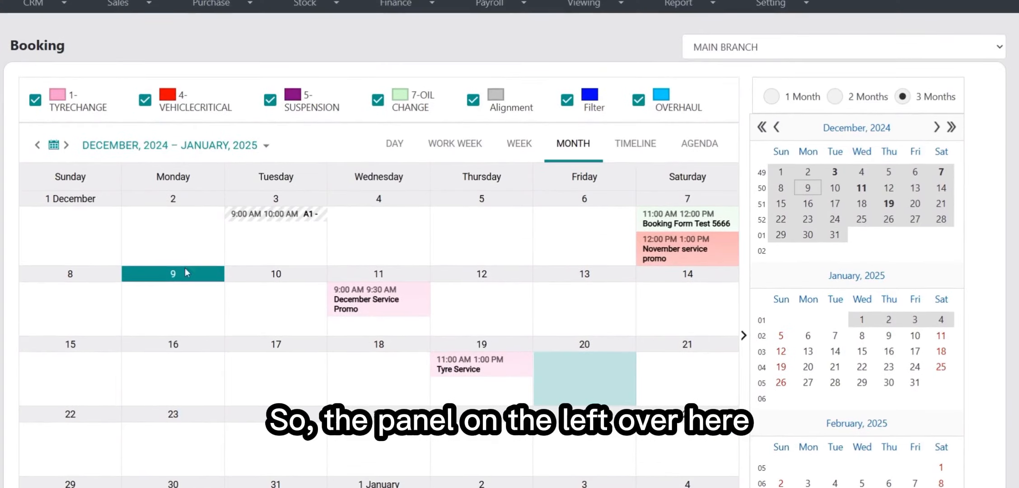
Switch to day view, pick 18 December in the date picker, then return to month view
left_click(150, 146)
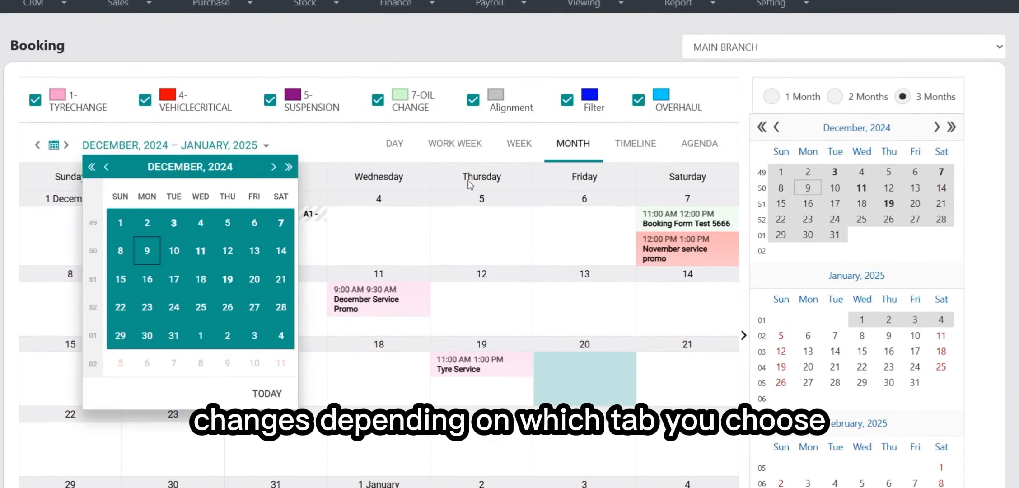
left_click(399, 151)
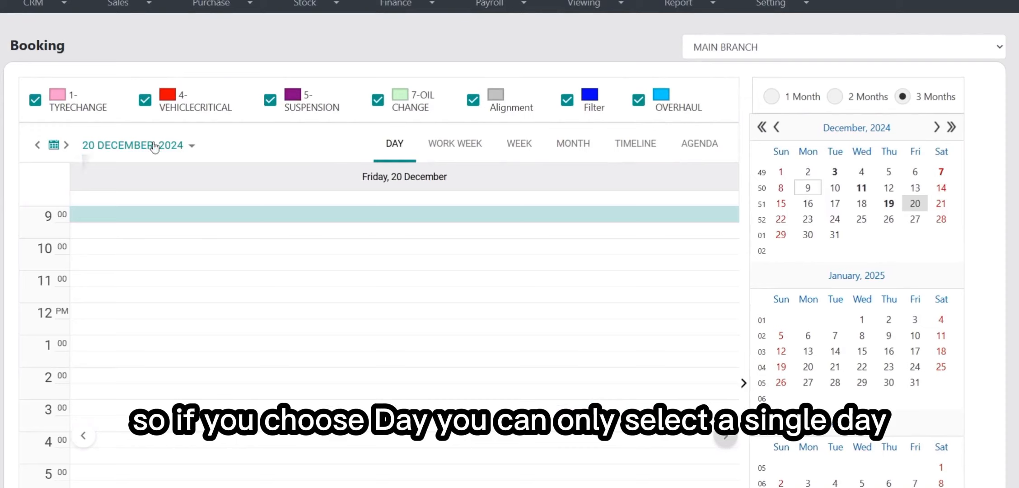
left_click(154, 147)
left_click(208, 277)
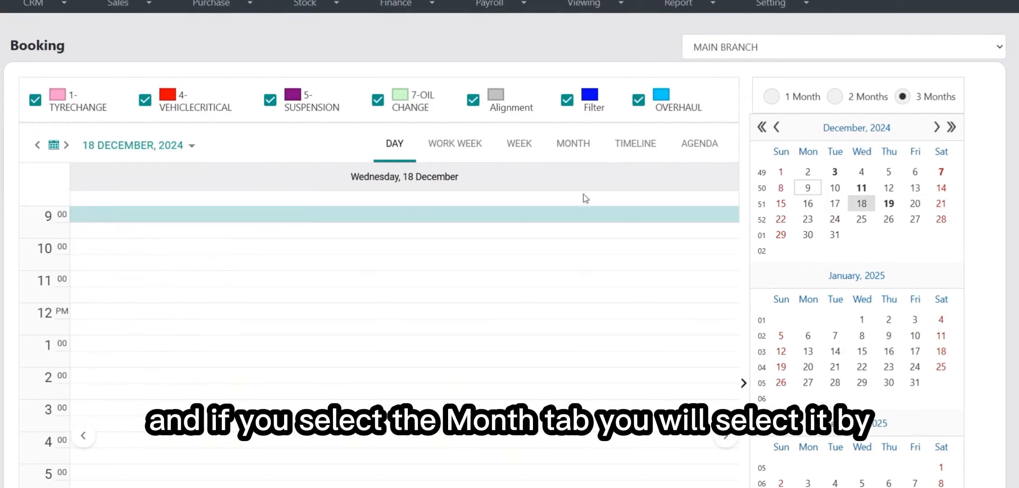
left_click(565, 144)
Start the month from the week of 8 December, then open 16 and 9 January and show their month
left_click(195, 146)
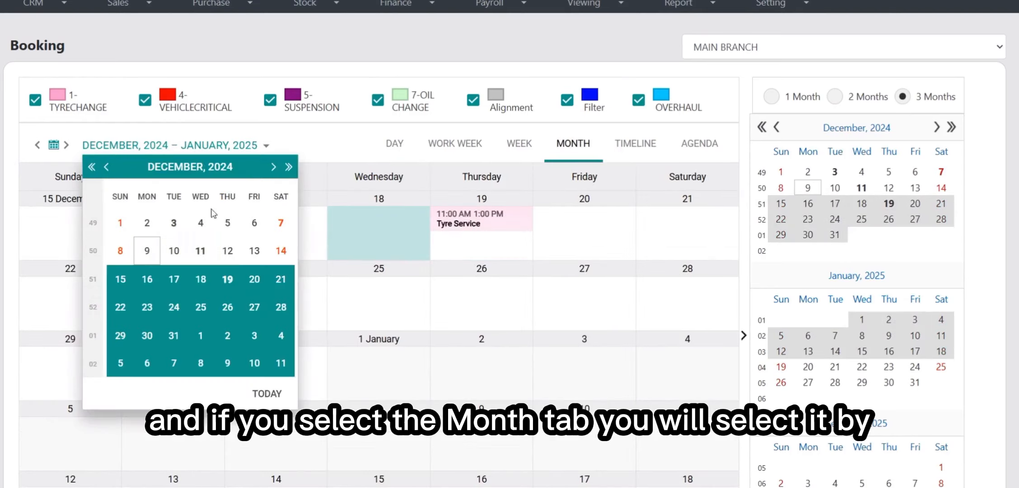
left_click(201, 249)
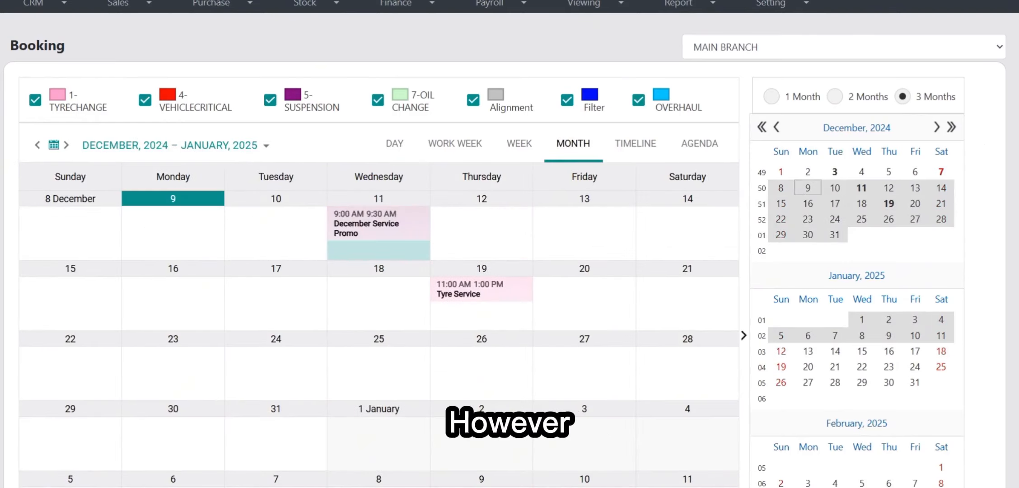
scroll(865, 205, "down", 1)
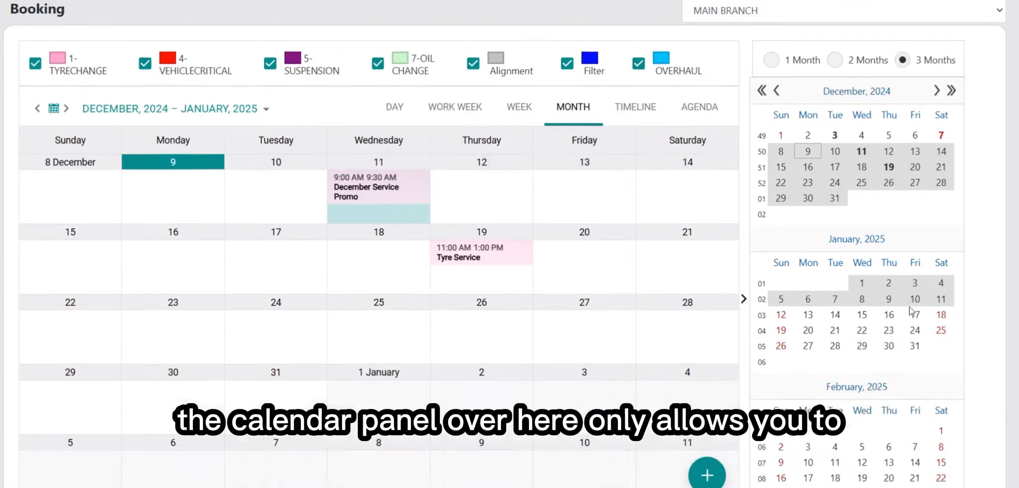
left_click(862, 283)
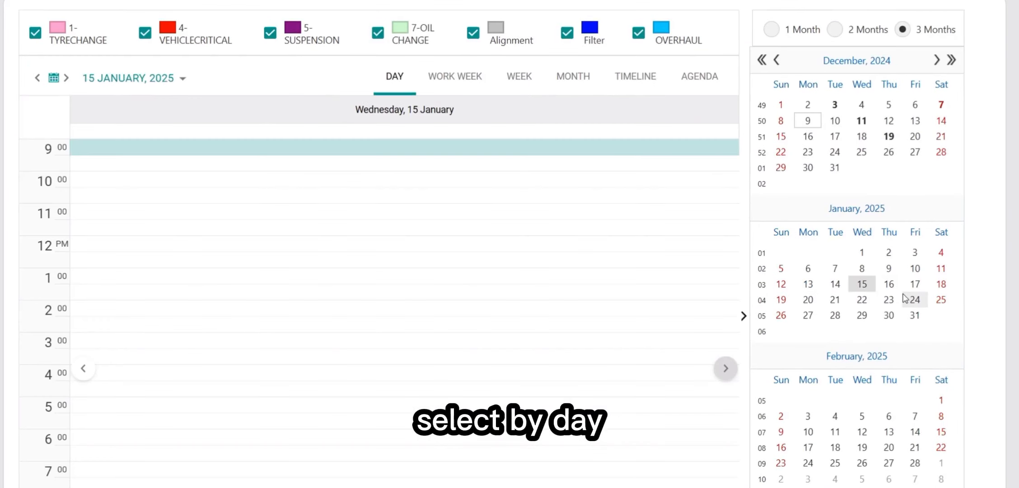
left_click(896, 268)
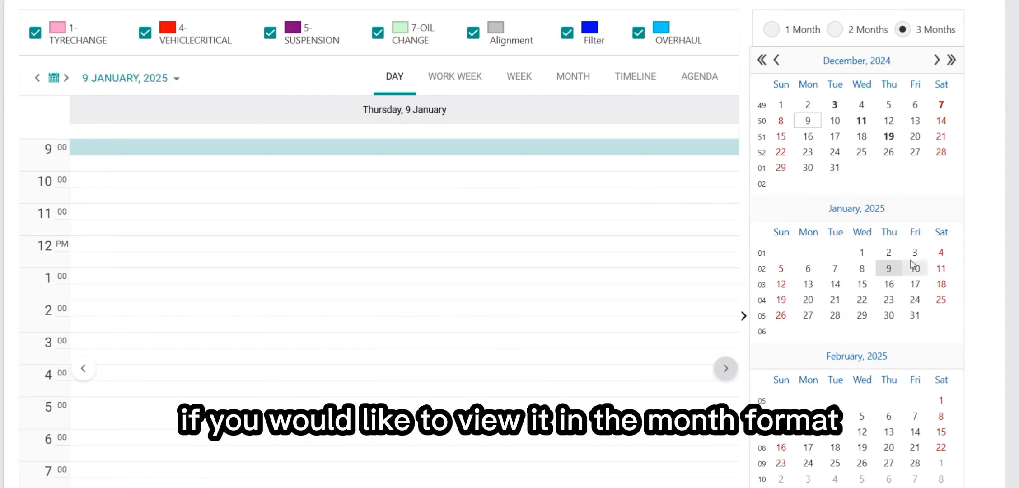
left_click(580, 73)
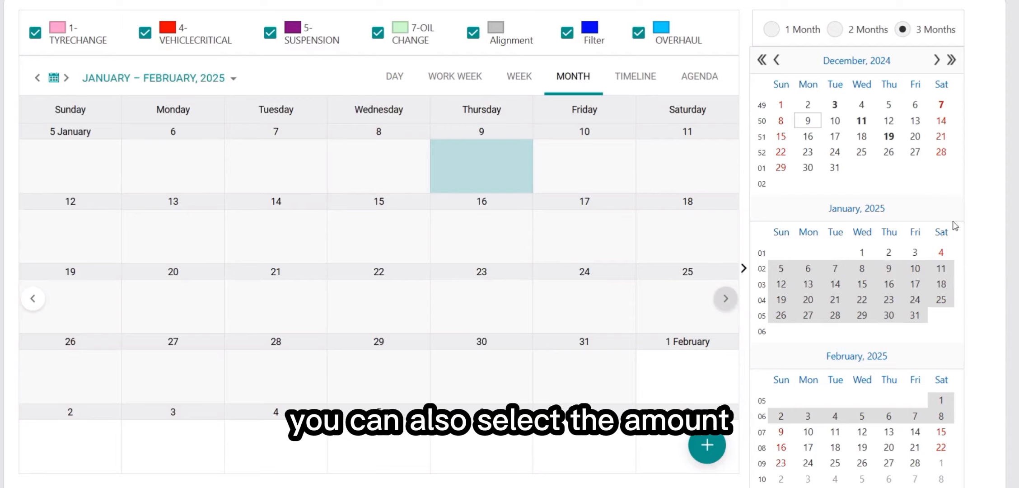
Switch the mini calendar from two months to '1 Month'
scroll(934, 163, "up", 3)
scroll(934, 164, "down", 5)
scroll(995, 197, "up", 5)
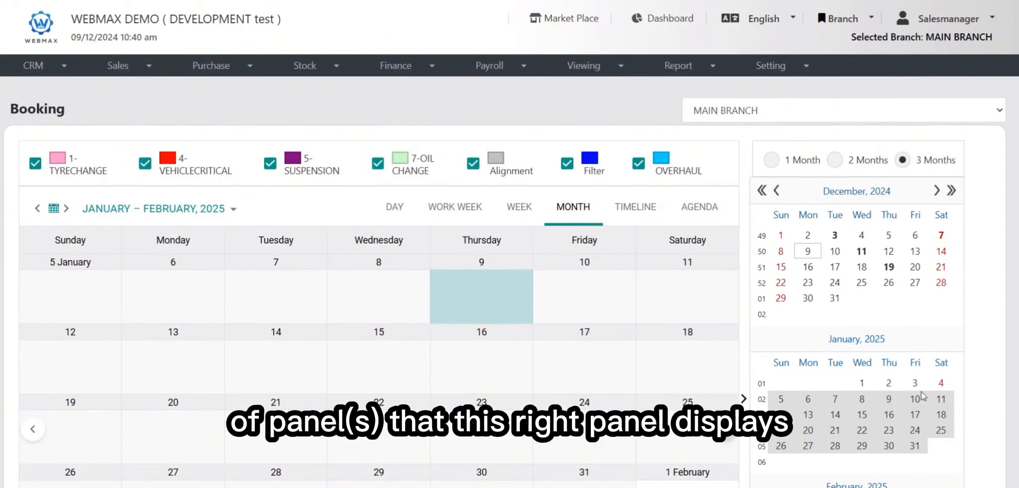
left_click(865, 165)
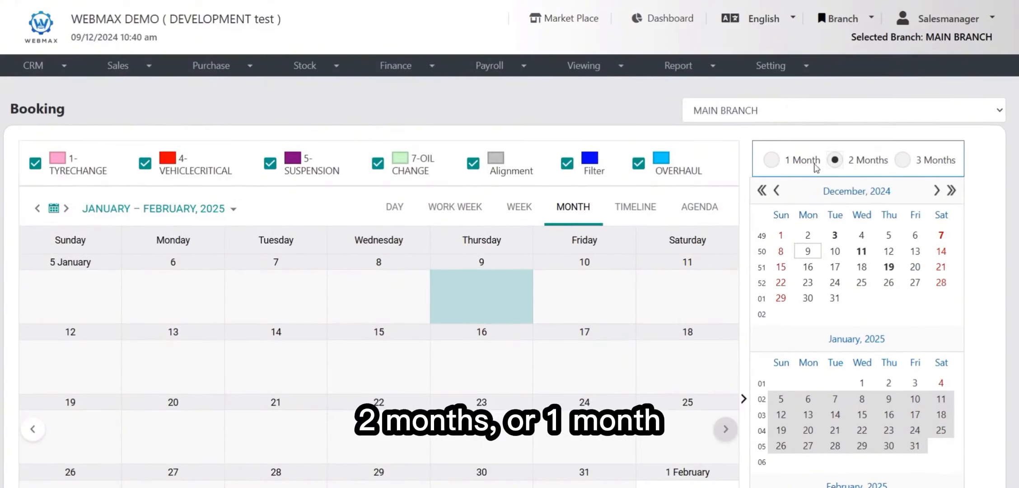
left_click(784, 160)
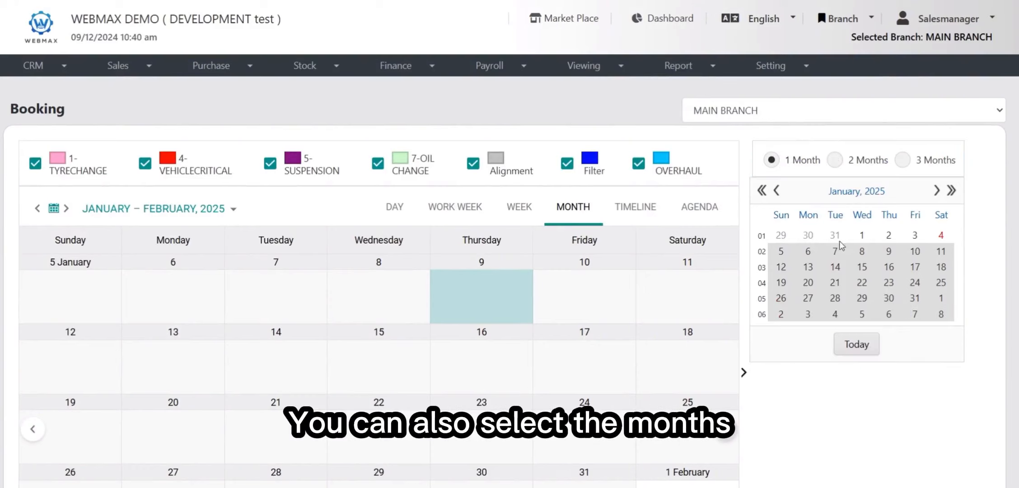
Page the mini calendar back to December 2023 and forward again, then pick today, 9 December
left_click(776, 192)
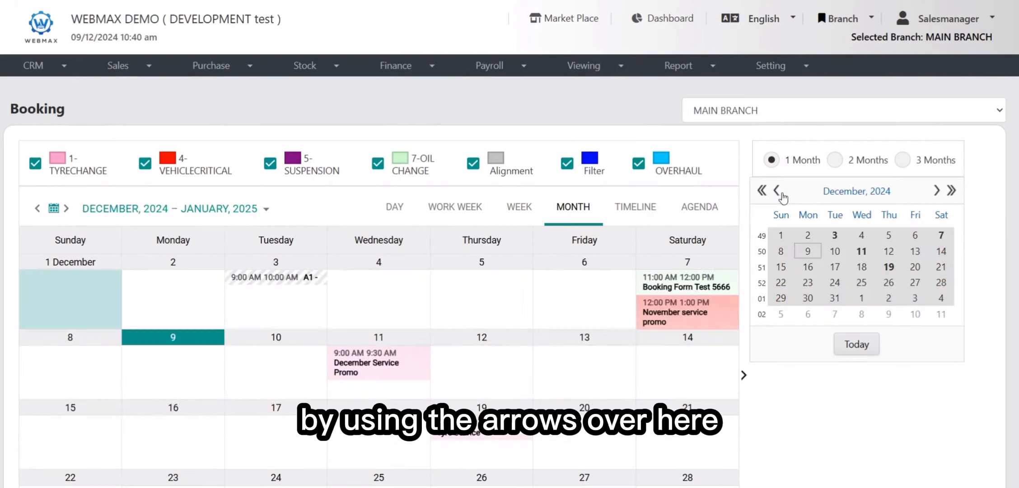
left_click(762, 191)
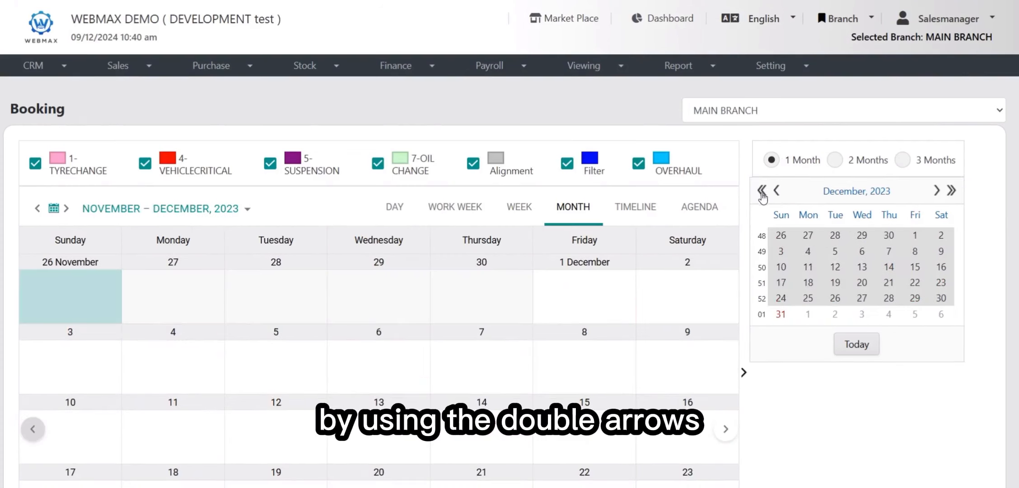
left_click(951, 190)
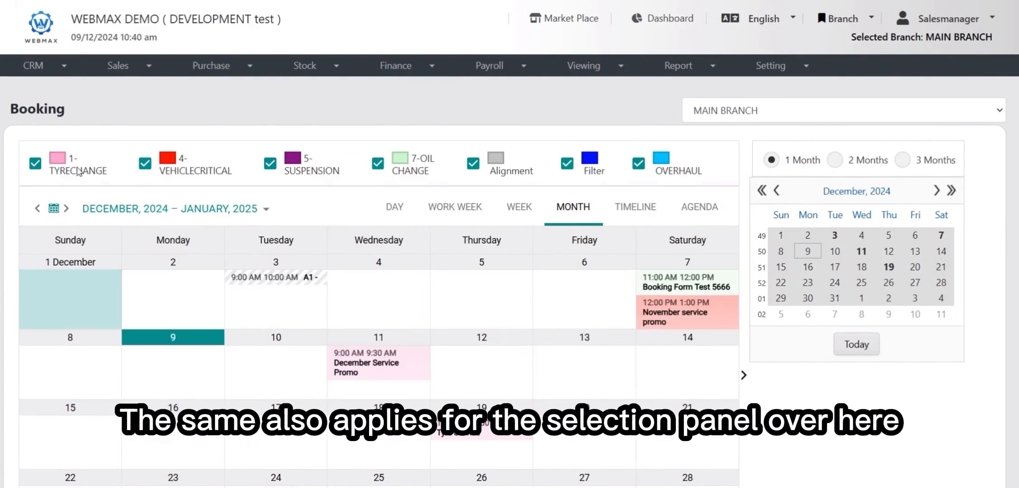
left_click(164, 210)
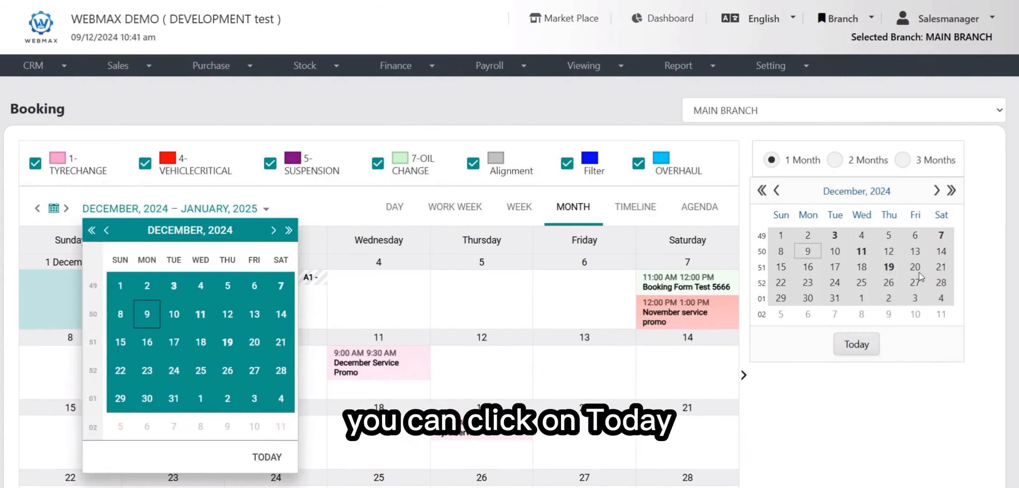
left_click(861, 343)
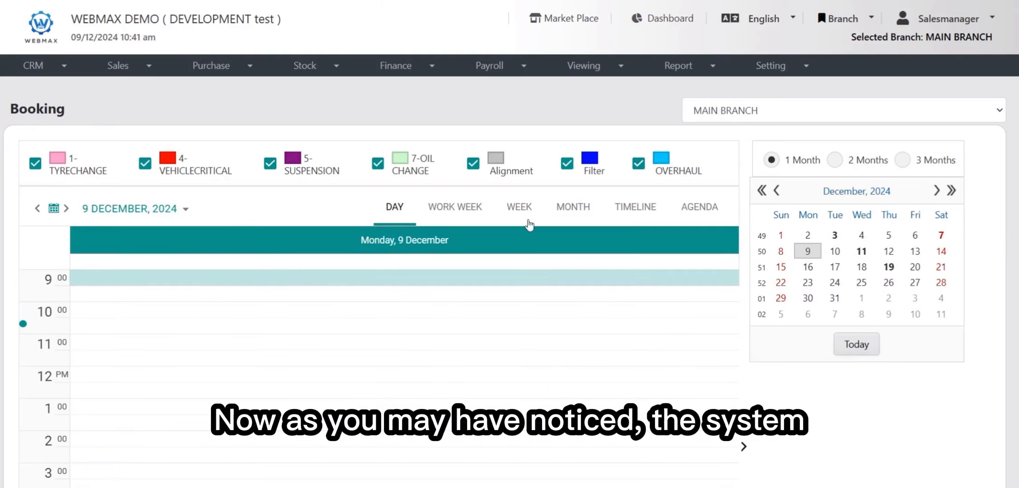
View the bookings on 11, 19 and 3 December via the mini calendar, ending on Saturday 7 December
left_click(584, 203)
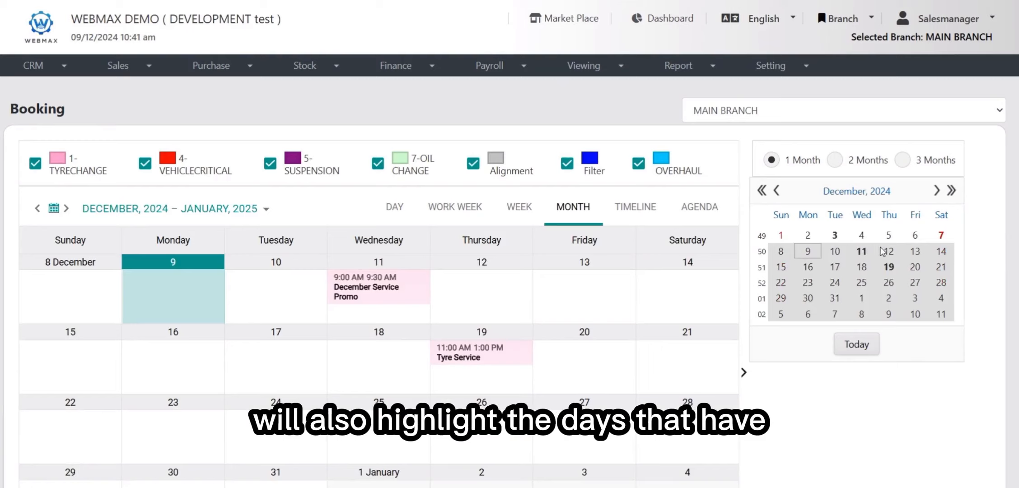
left_click(863, 251)
left_click(888, 266)
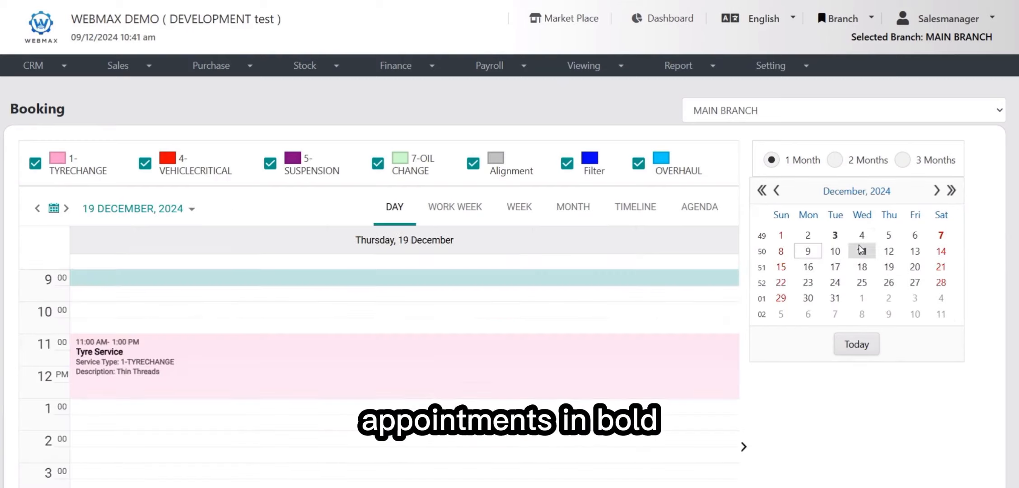
left_click(838, 235)
left_click(849, 247)
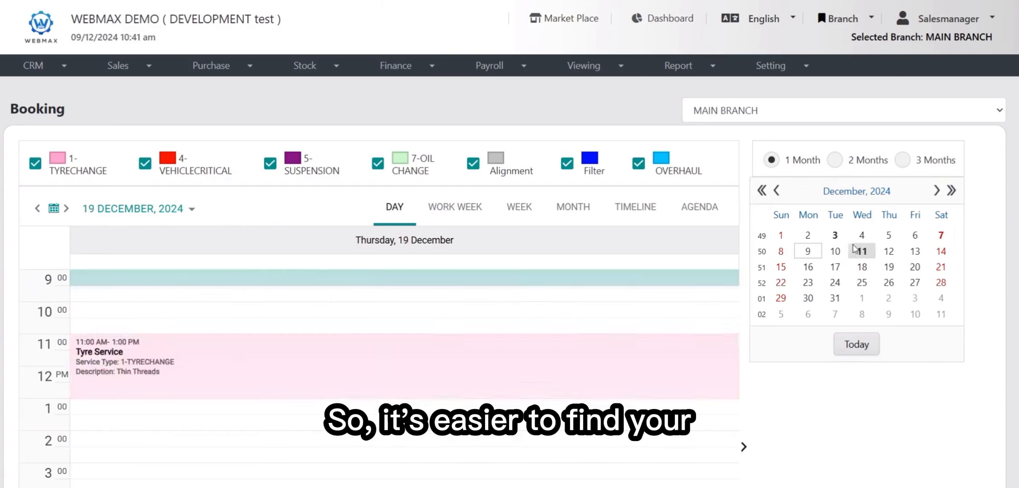
left_click(835, 235)
left_click(861, 251)
left_click(888, 267)
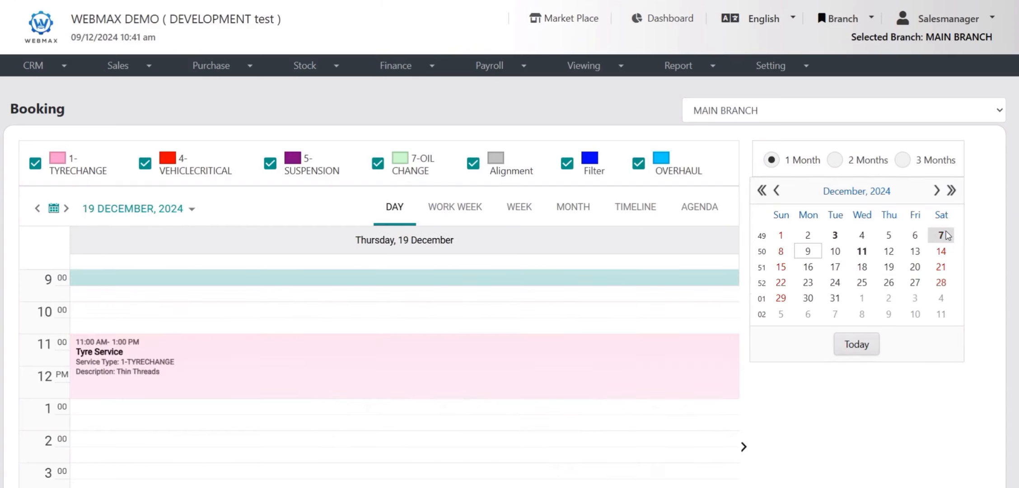
left_click(944, 234)
Resize the scheduler against the mini-calendar panel, then collapse and restore that panel
scroll(946, 235, "down", 2)
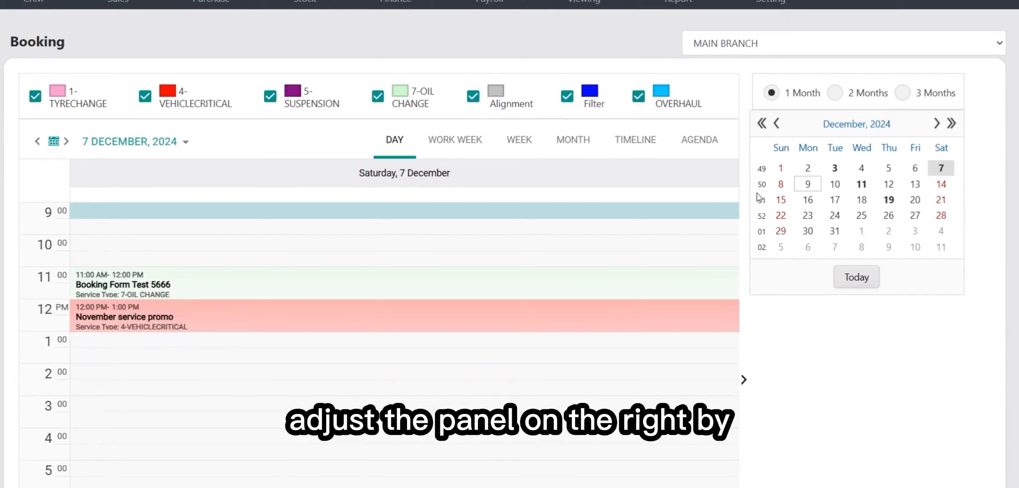
left_click_drag(747, 168, 929, 162)
scroll(797, 345, "down", 2)
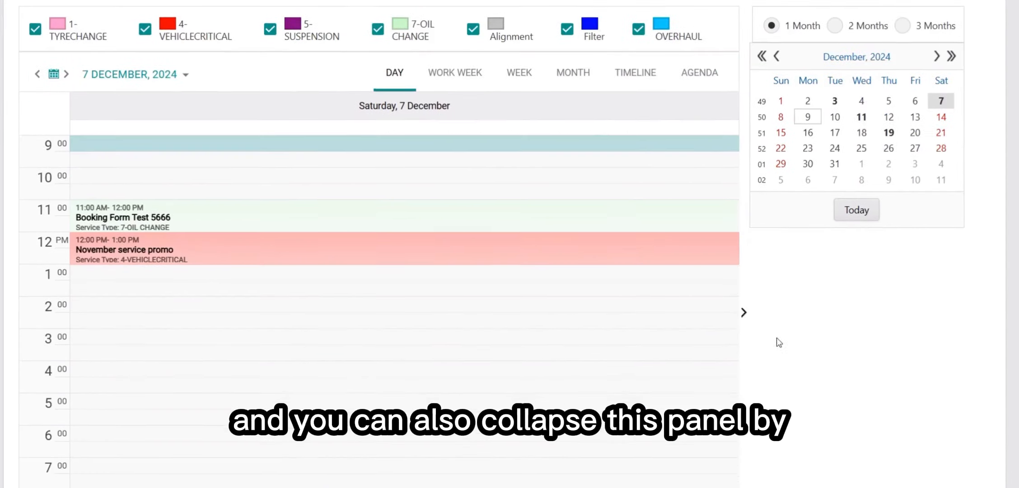
left_click(745, 313)
scroll(799, 325, "up", 2)
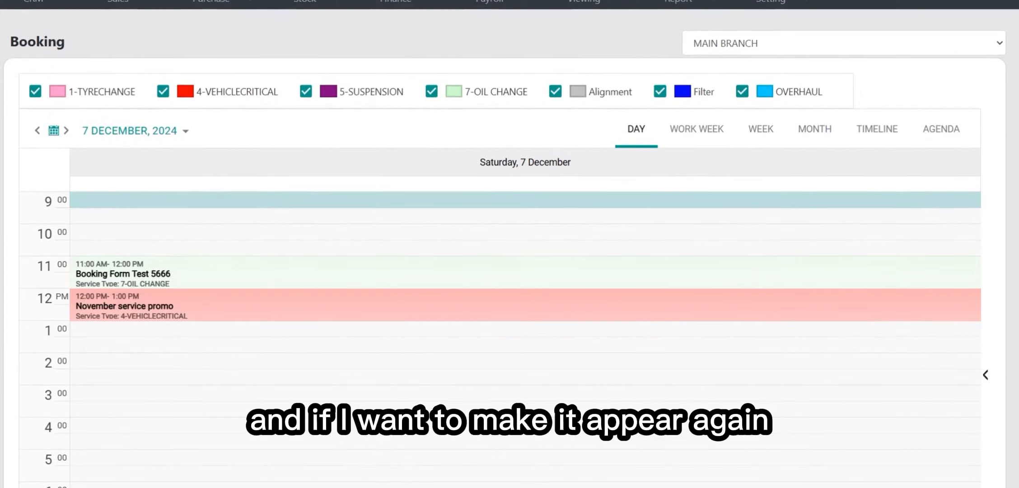
left_click(985, 375)
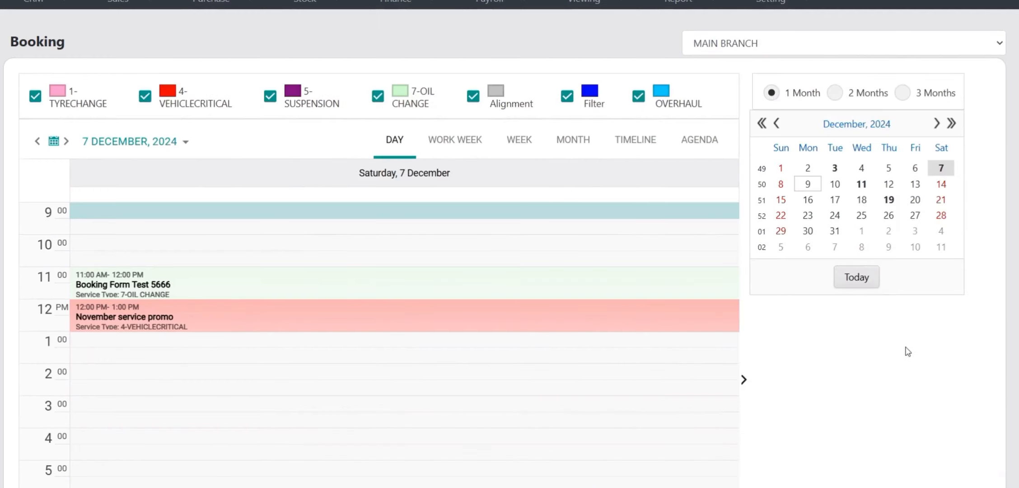